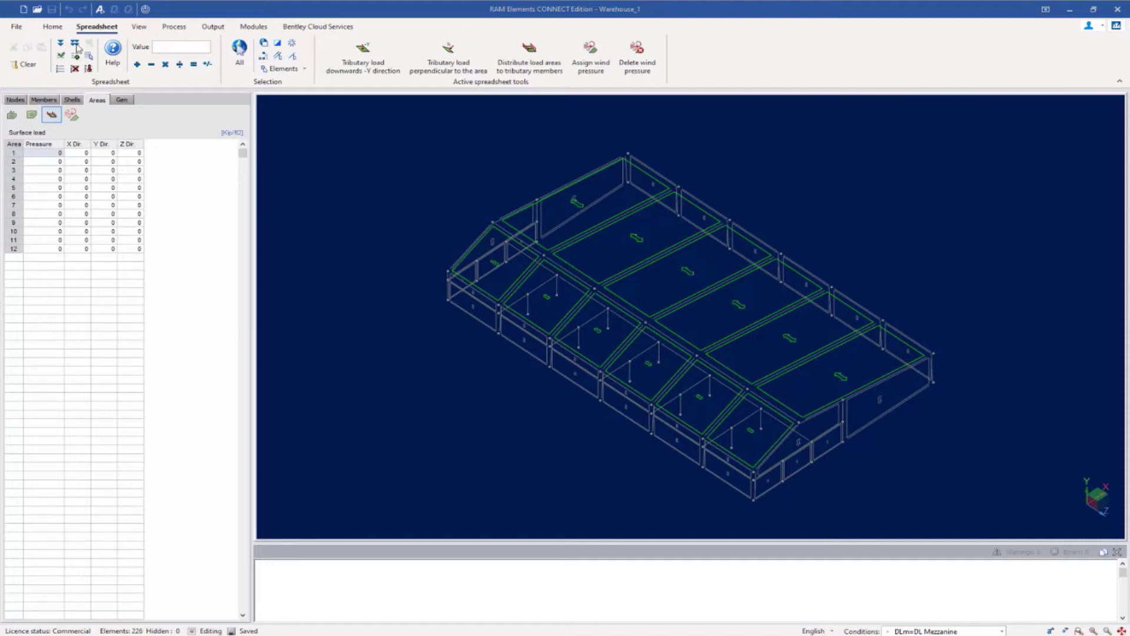
Load the Windward Z.wld wind definition (168×99 ft building, 22 ft roof height) for editing.
{"action": "left_click", "coordinate": [53, 27]}
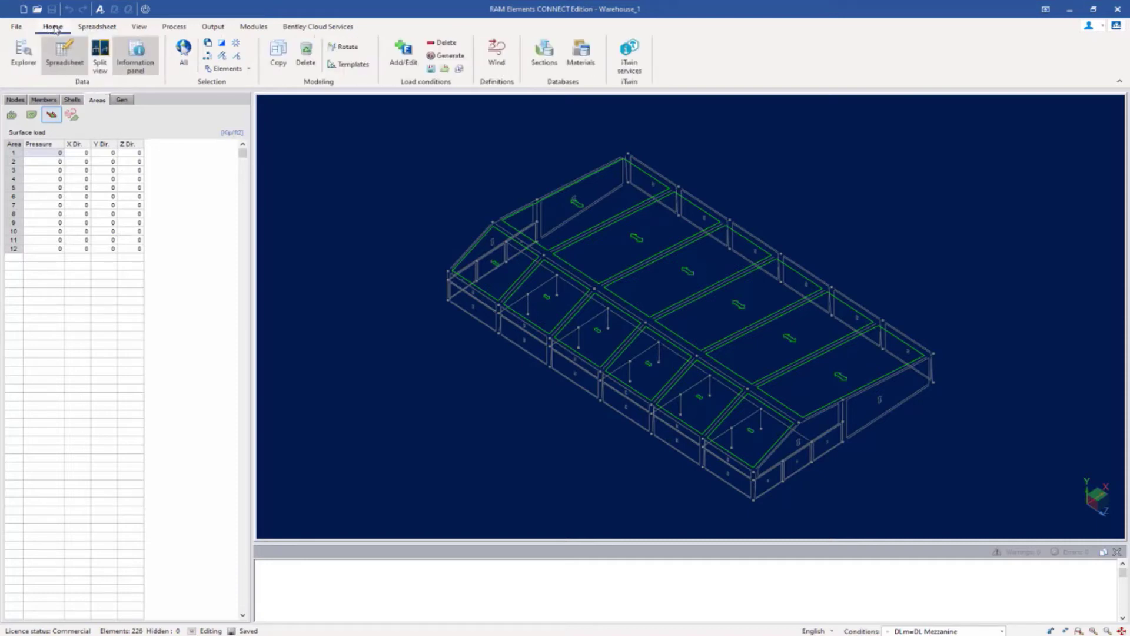
{"action": "left_click", "coordinate": [502, 55]}
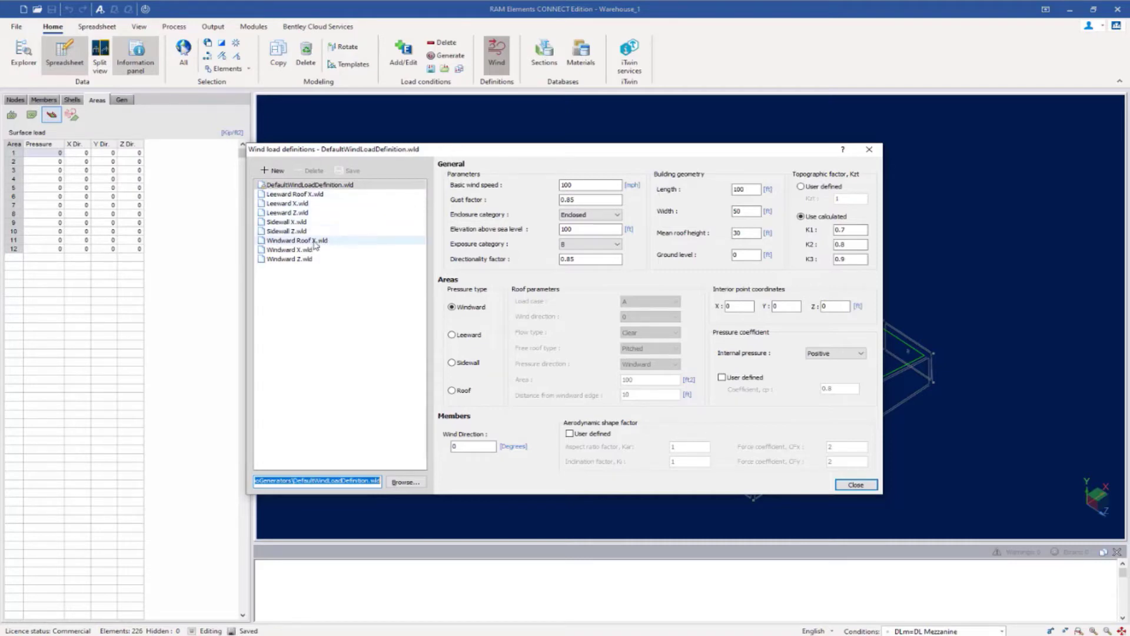
{"action": "left_click", "coordinate": [282, 260]}
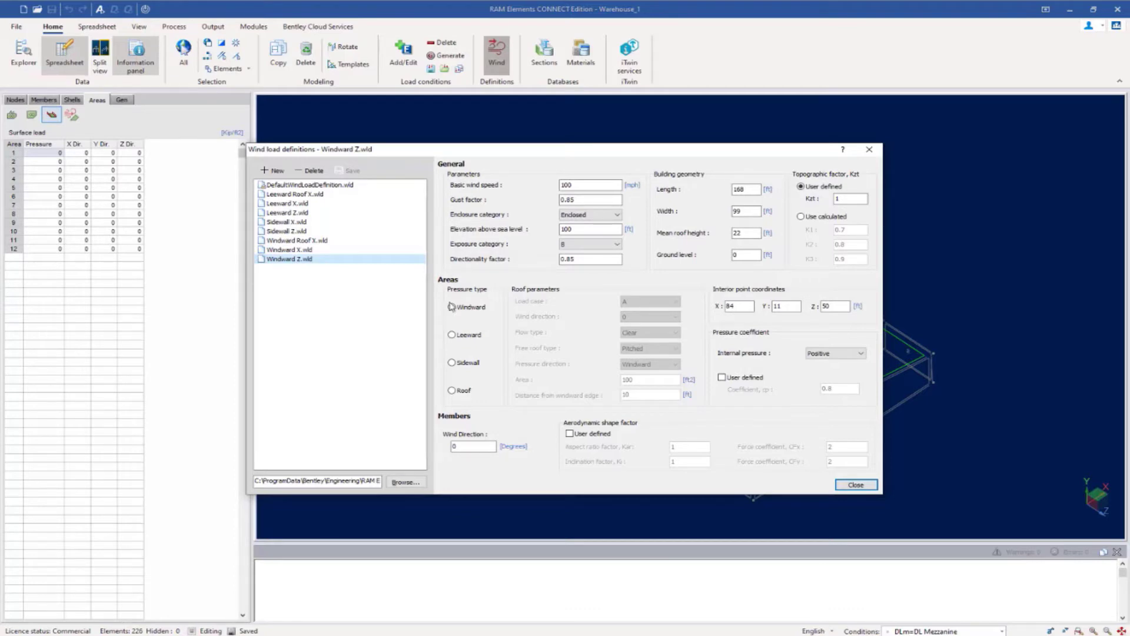
Set the definition to roof pressure, 90° wind direction and 22 ft from the windward edge.
{"action": "left_click", "coordinate": [452, 391]}
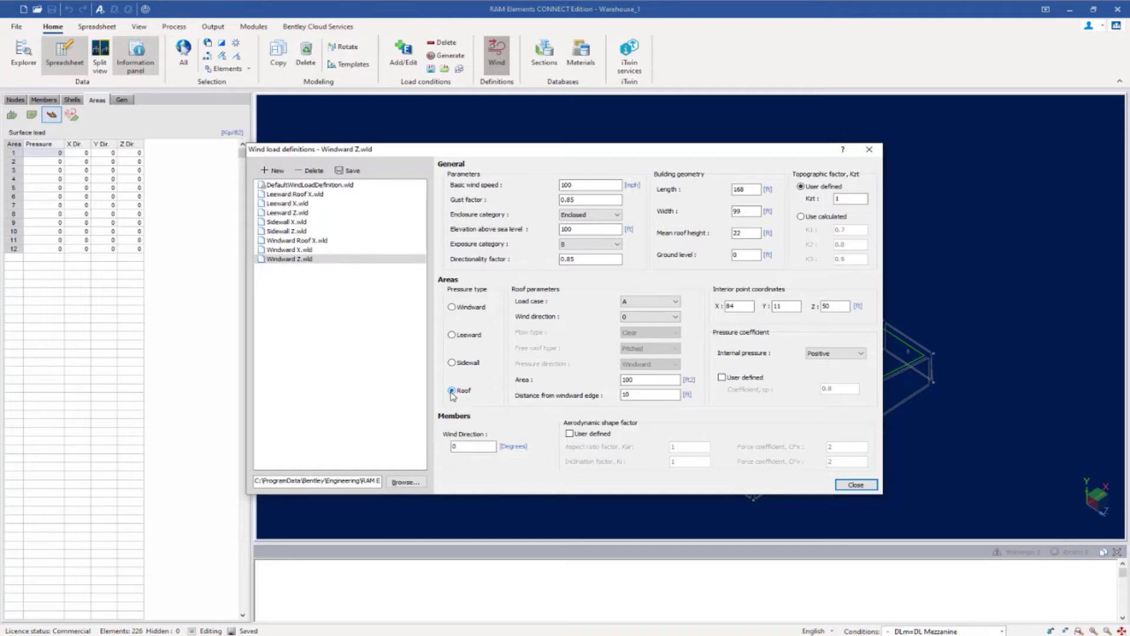
{"action": "left_click", "coordinate": [630, 319]}
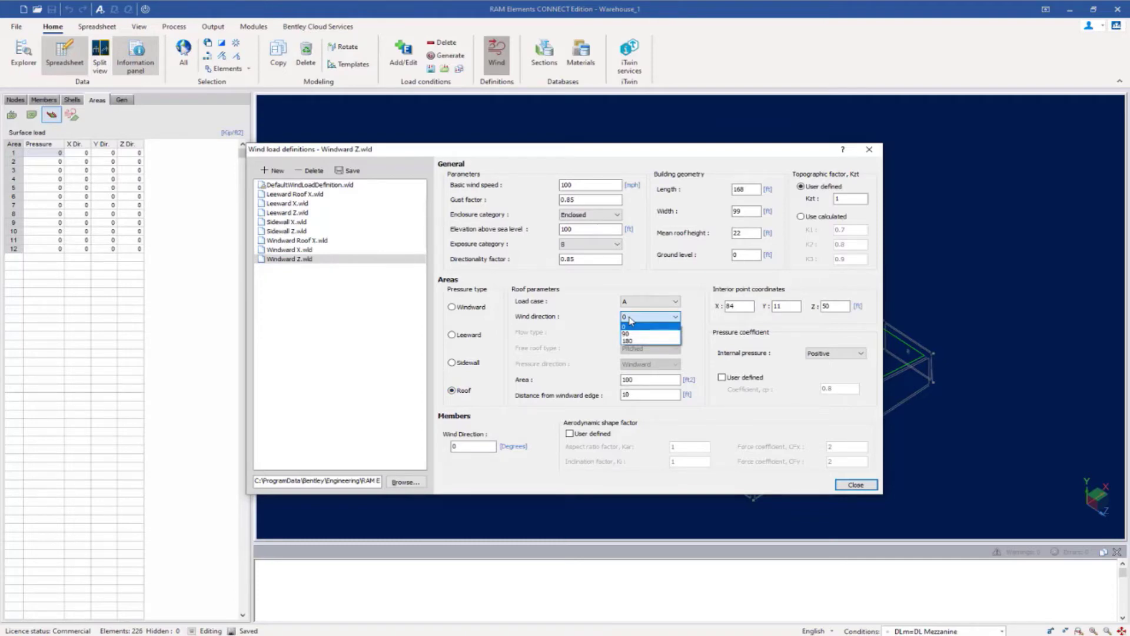
{"action": "left_click", "coordinate": [627, 334]}
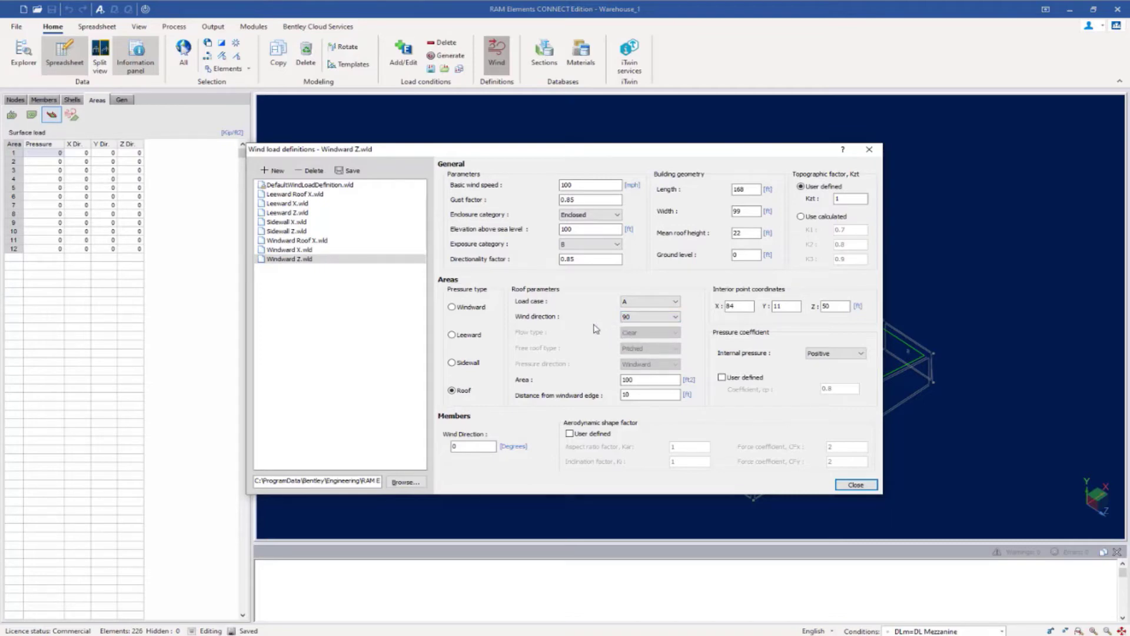
{"action": "left_click", "coordinate": [644, 394]}
{"action": "key", "text": "ctrl+a"}
{"action": "type", "text": "22"}
Review the mean roof height and interior point (84, 11, 50 ft), then start a new definition.
{"action": "left_click", "coordinate": [746, 233]}
{"action": "key", "text": "ctrl+a"}
{"action": "left_click", "coordinate": [747, 303]}
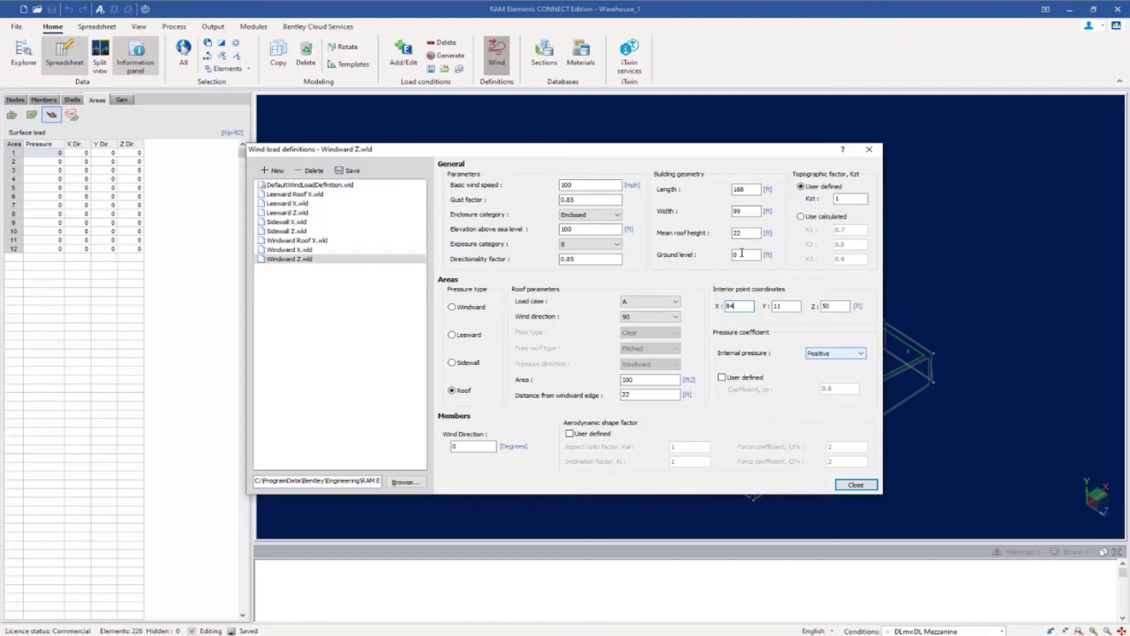
{"action": "left_click", "coordinate": [274, 171]}
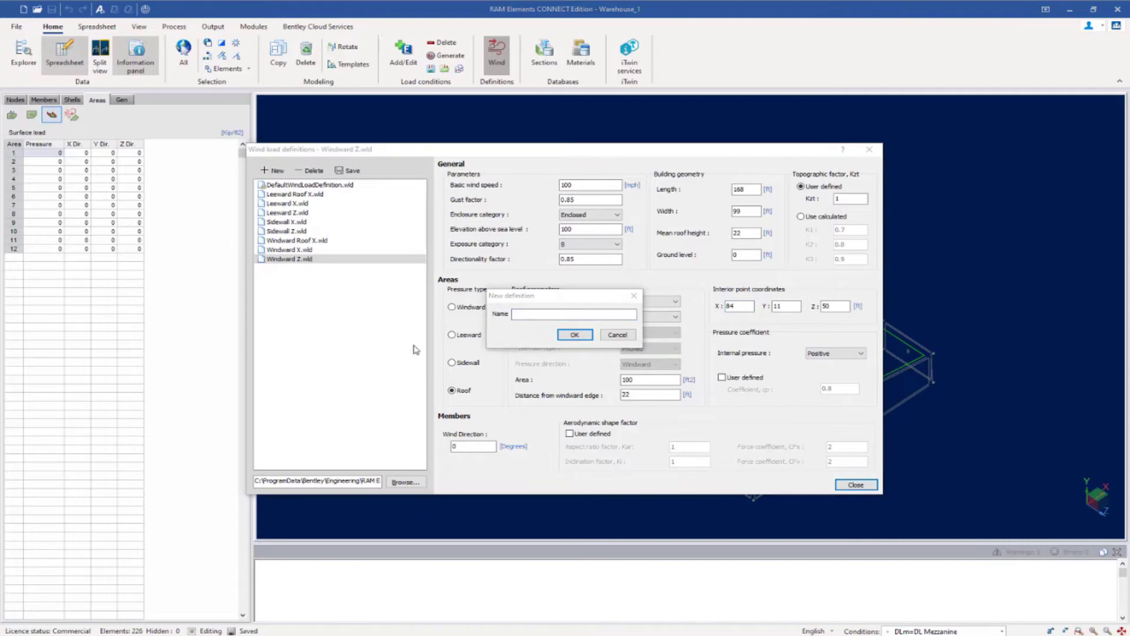
Create the new wind definition named 'Roof Z 0 to h'.
{"action": "left_click", "coordinate": [529, 315]}
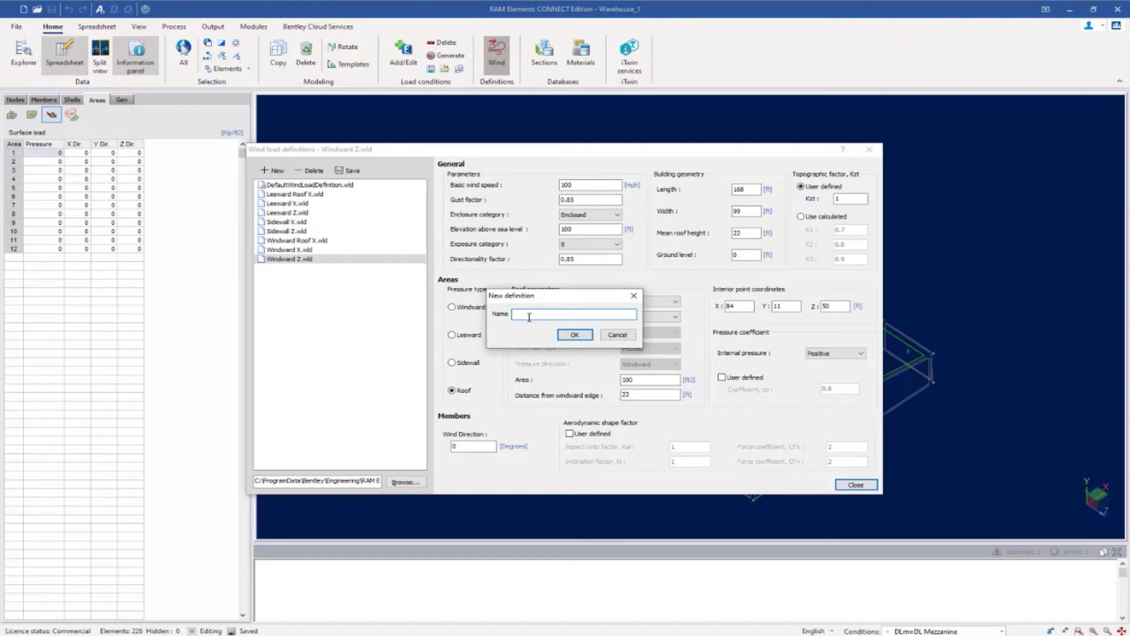
{"action": "type", "text": "Roof W 0 to h"}
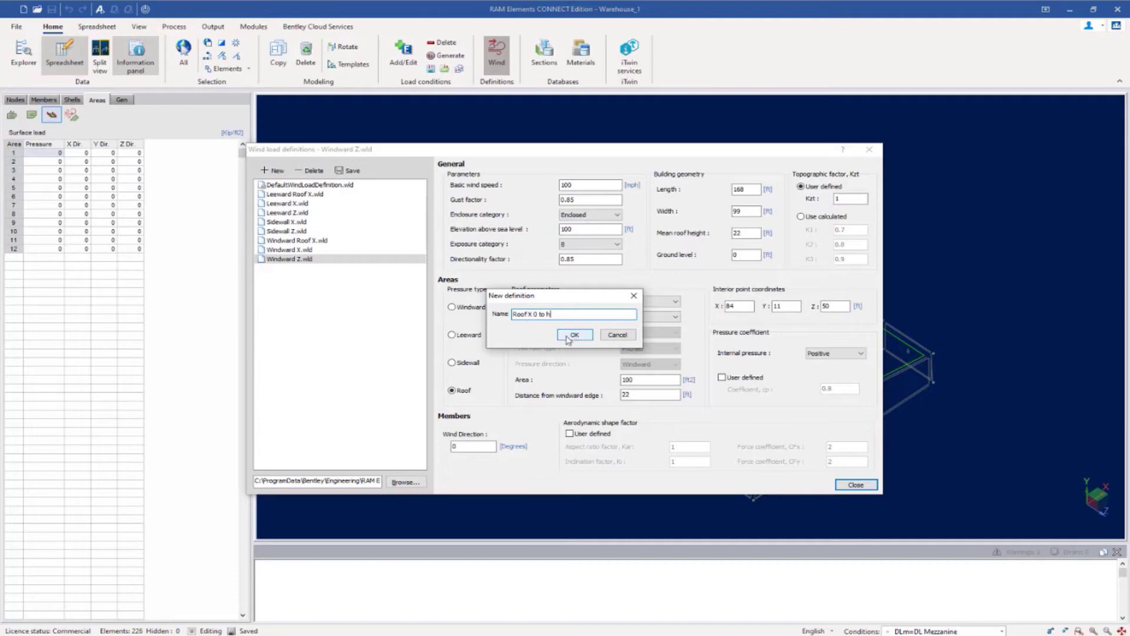
{"action": "double_click", "coordinate": [530, 314]}
{"action": "type", "text": "2"}
{"action": "left_click", "coordinate": [565, 335]}
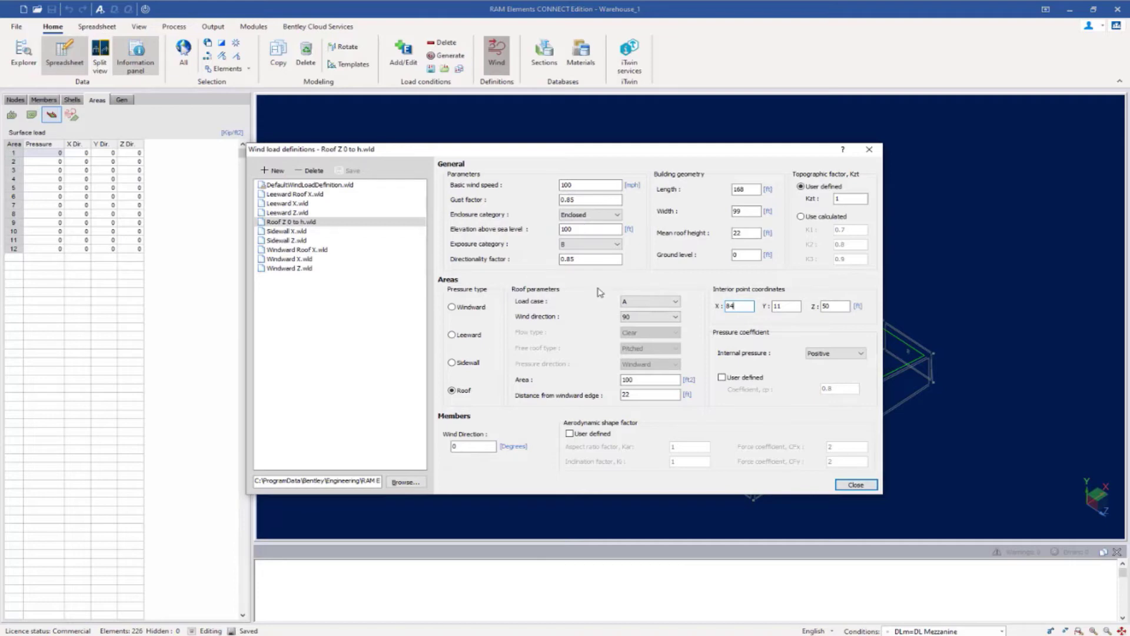
Change the windward-edge distance to 44 ft and start another new definition.
{"action": "left_click_drag", "start_coordinate": [628, 394], "coordinate": [615, 397]}
{"action": "type", "text": "44"}
{"action": "left_click", "coordinate": [273, 170]}
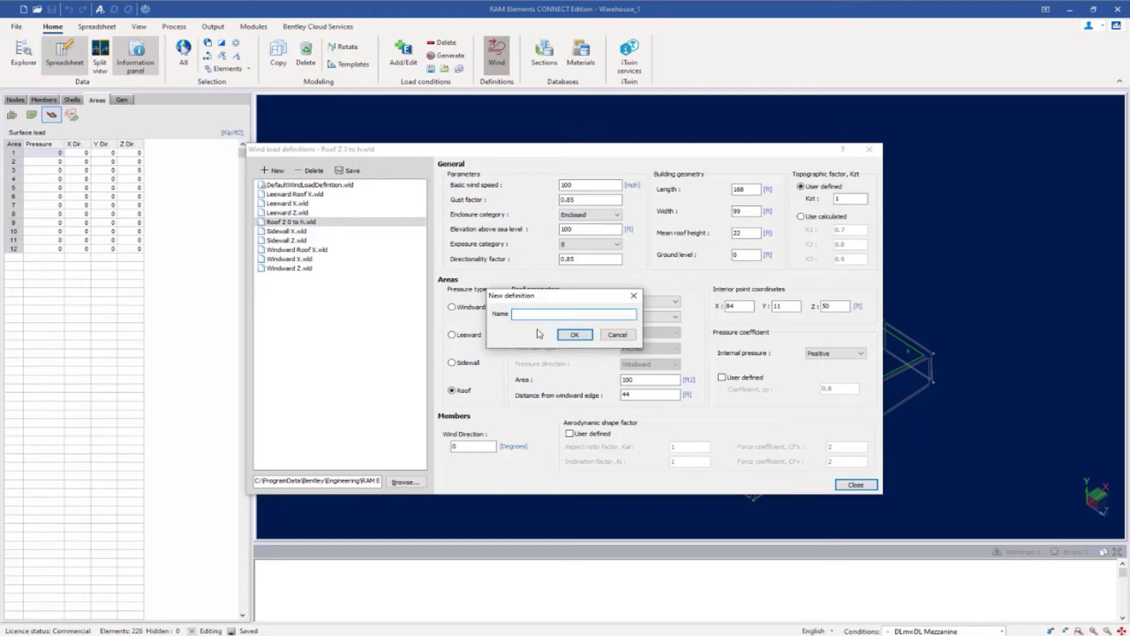
Create 'Roof Z h to 2 h' with a 168 ft windward-edge distance, then begin another definition.
{"action": "type", "text": "Roof Z h to 2 h"}
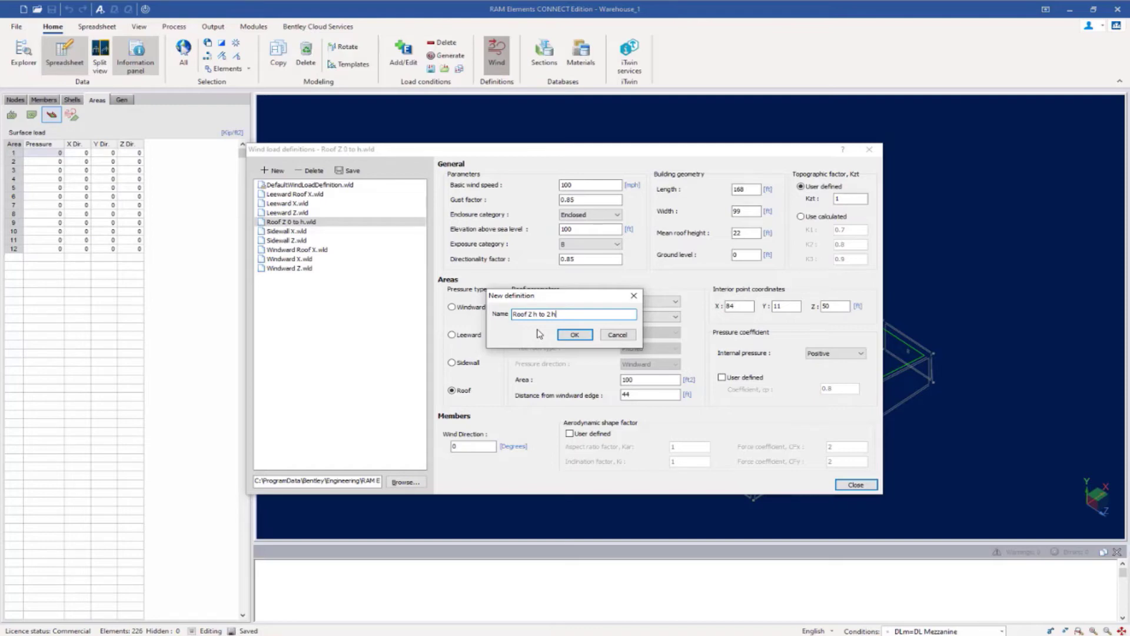
{"action": "left_click", "coordinate": [574, 334]}
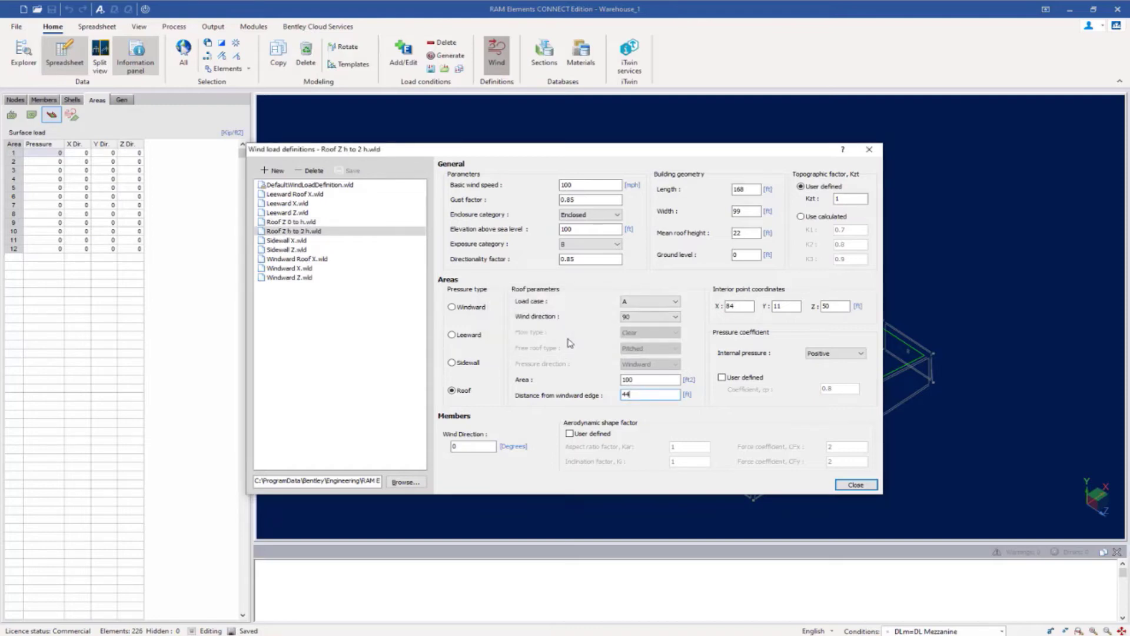
{"action": "double_click", "coordinate": [646, 394]}
{"action": "type", "text": "168"}
{"action": "left_click", "coordinate": [274, 170]}
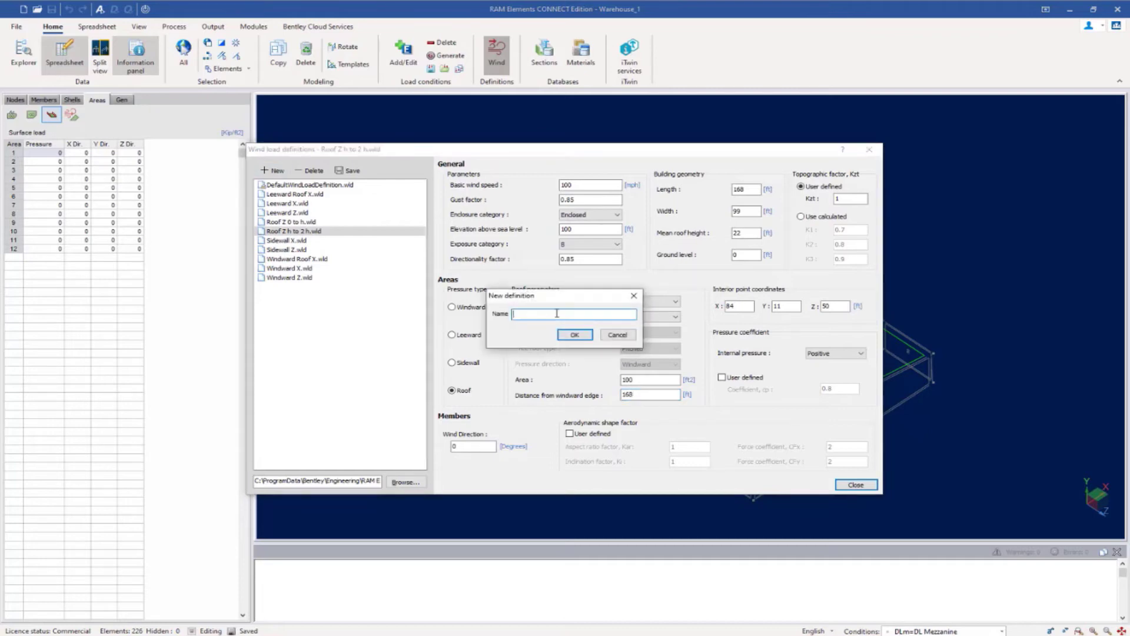
Create the 'Roof Z 2h' definition and close the Wind load definitions dialog.
{"action": "type", "text": "Roof Z 2h"}
{"action": "left_click", "coordinate": [574, 335]}
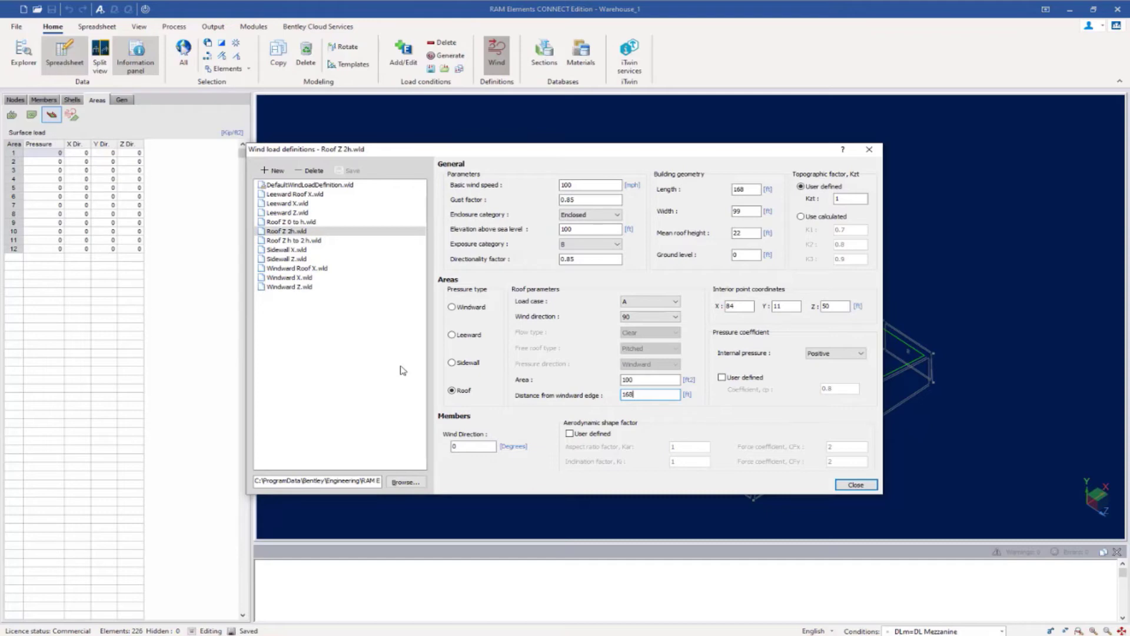
{"action": "left_click", "coordinate": [848, 485]}
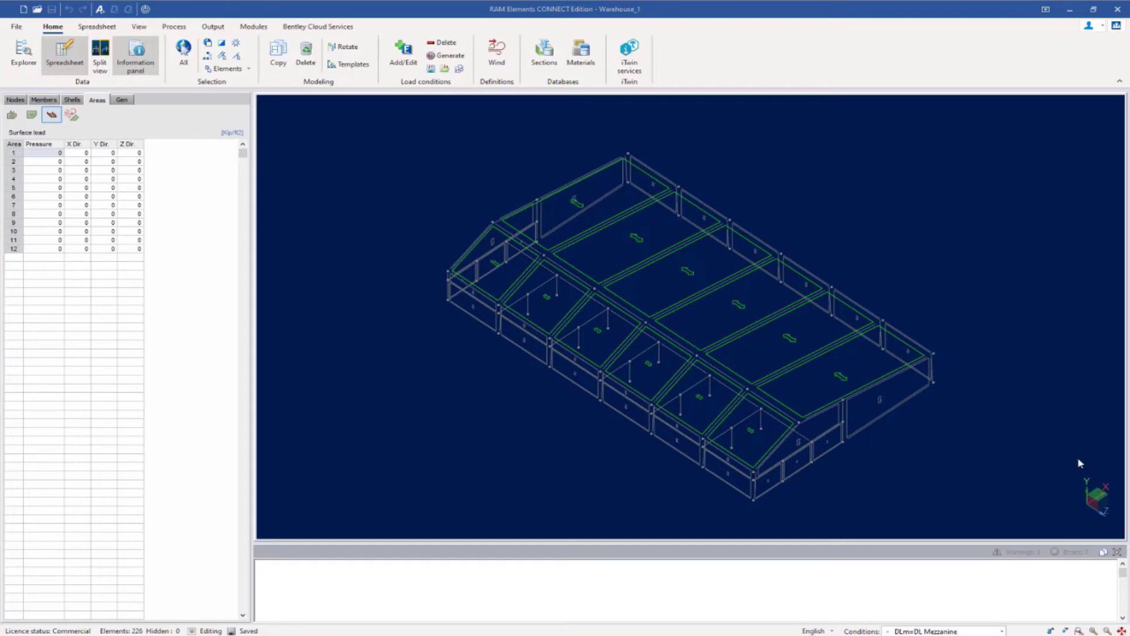
Make WLZ1 (Wind Load +Z w/ Positive Internal Pressure, Case A) the active load condition.
{"action": "left_click", "coordinate": [1002, 631]}
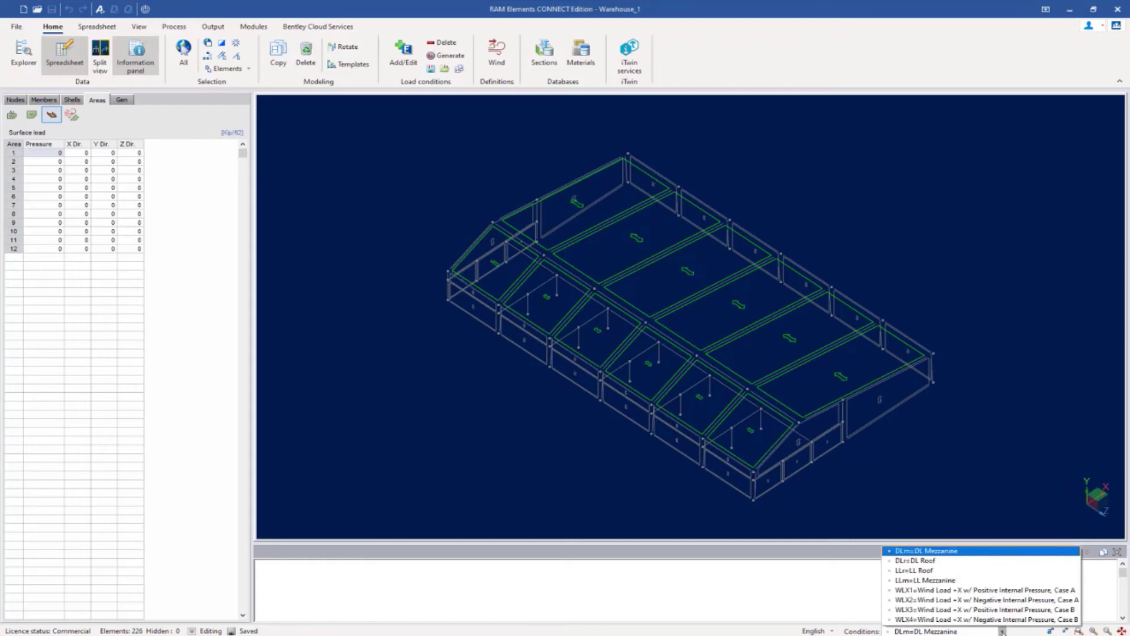
{"action": "scroll", "coordinate": [942, 613], "scroll_direction": "down", "scroll_amount": 1}
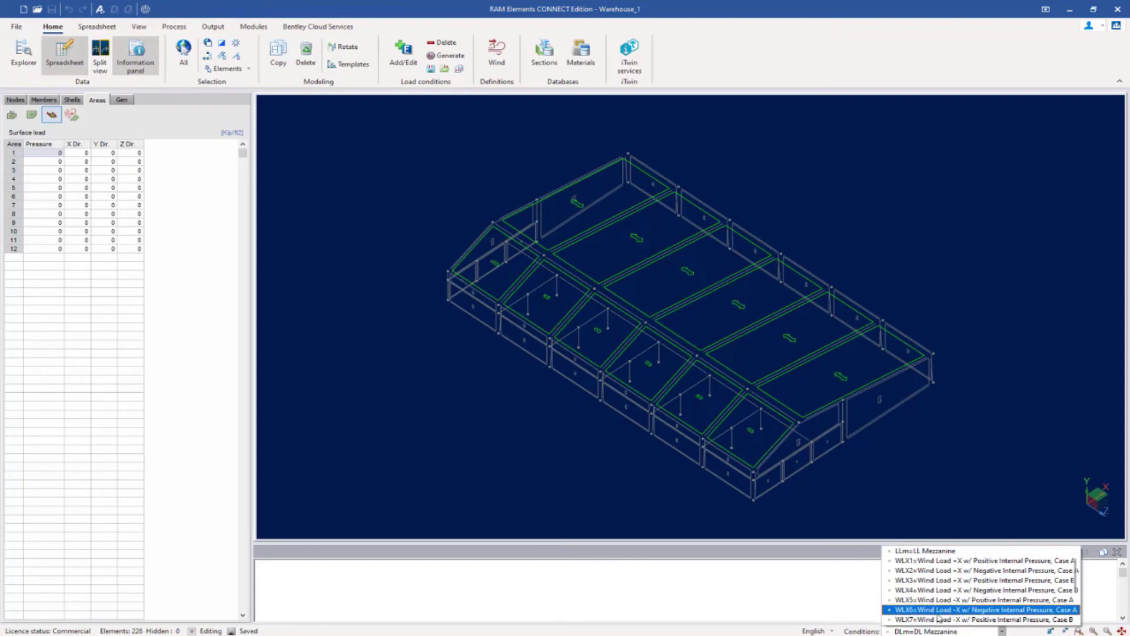
{"action": "scroll", "coordinate": [936, 615], "scroll_direction": "down", "scroll_amount": 3}
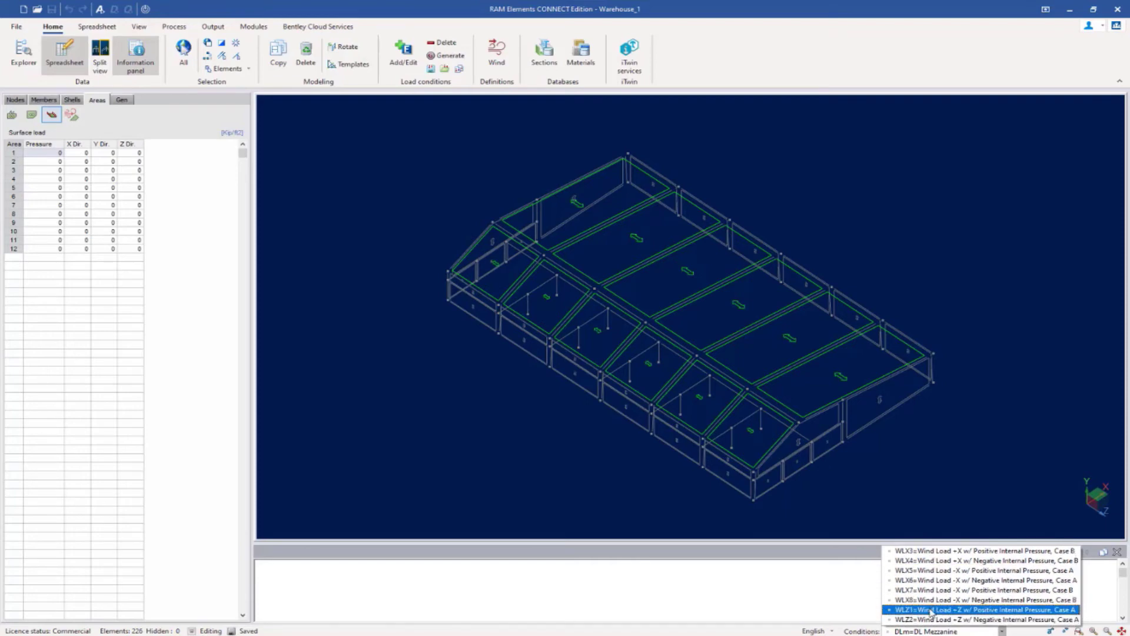
{"action": "left_click", "coordinate": [931, 611]}
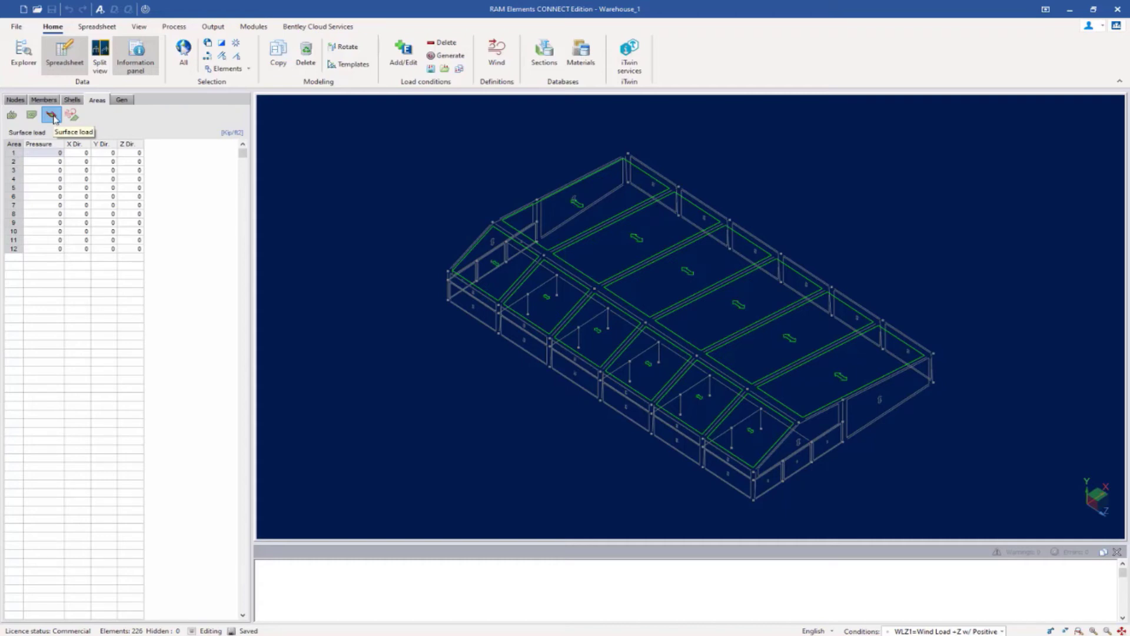
{"action": "left_click", "coordinate": [311, 239]}
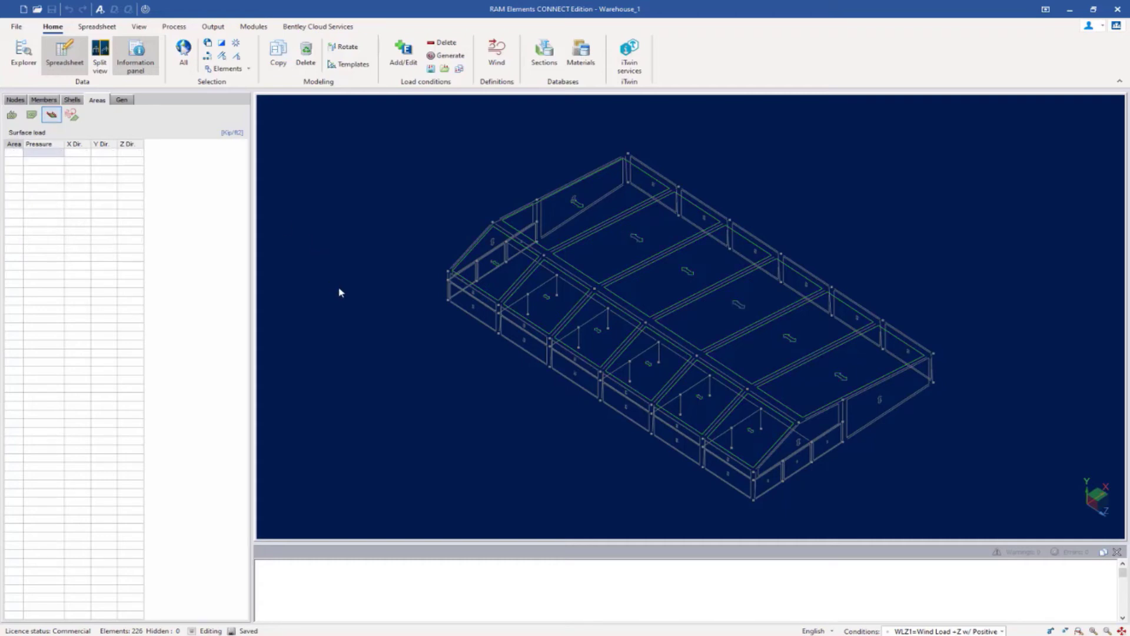
Select roof areas 1 and 7, choose the Roof Z 0 to h wind definition, and preview its report.
{"action": "left_click", "coordinate": [497, 282]}
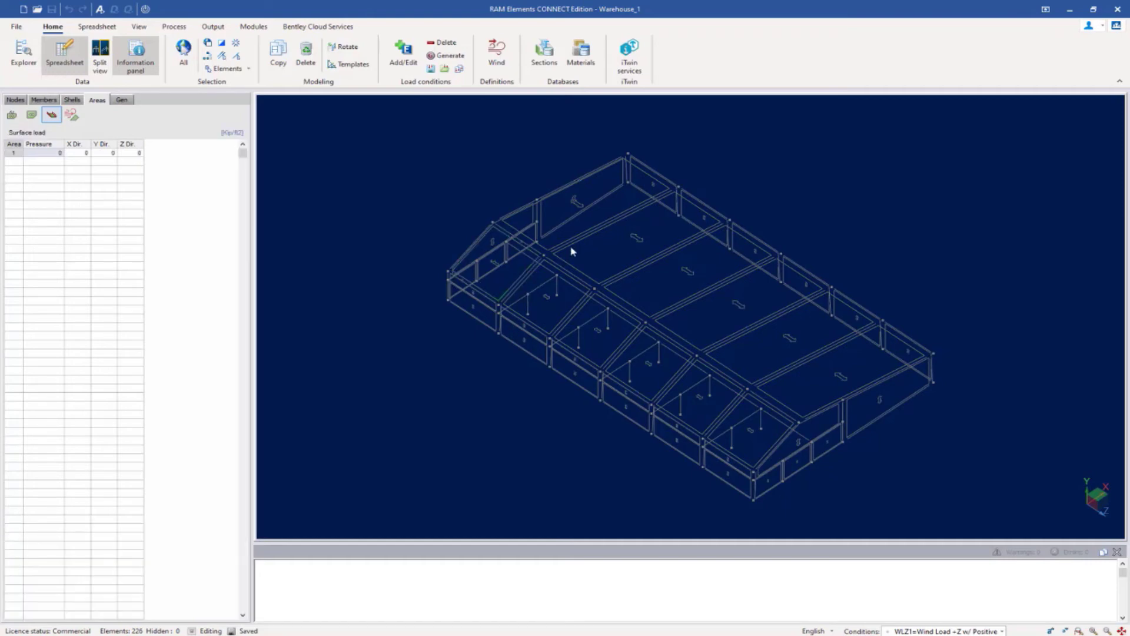
{"action": "left_click", "coordinate": [604, 215]}
{"action": "left_click", "coordinate": [96, 29]}
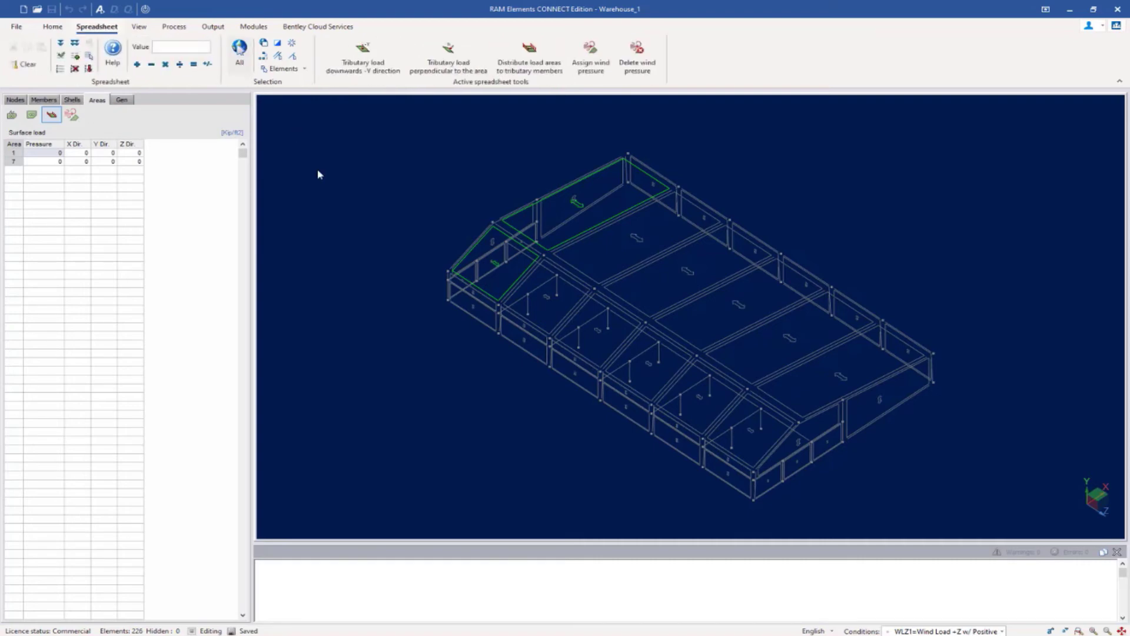
{"action": "left_click", "coordinate": [585, 72]}
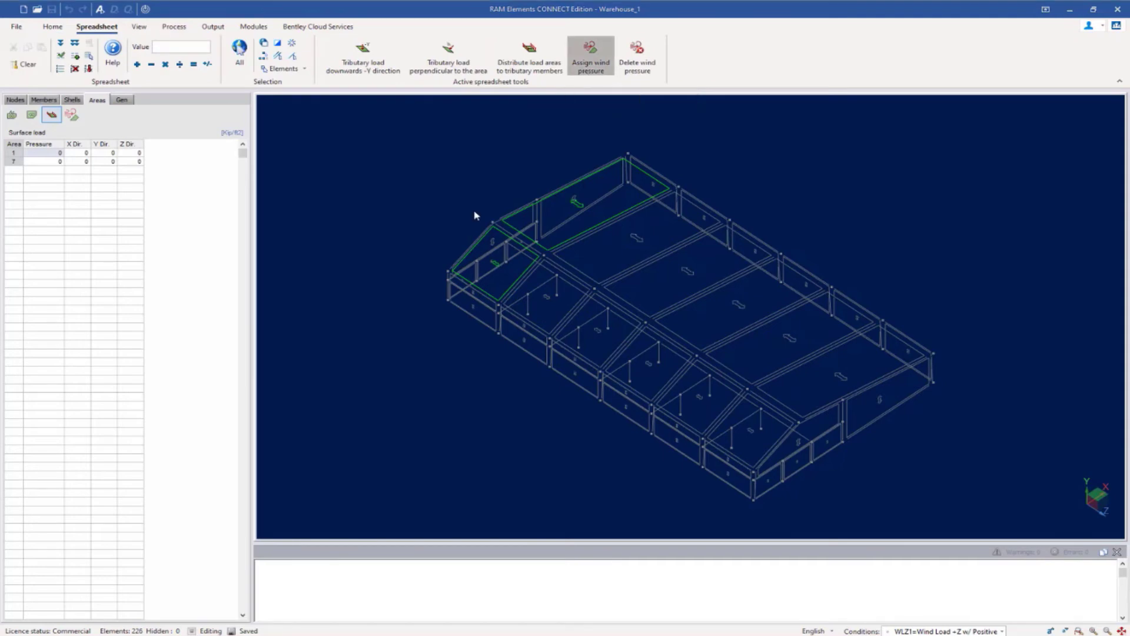
{"action": "left_click", "coordinate": [576, 173]}
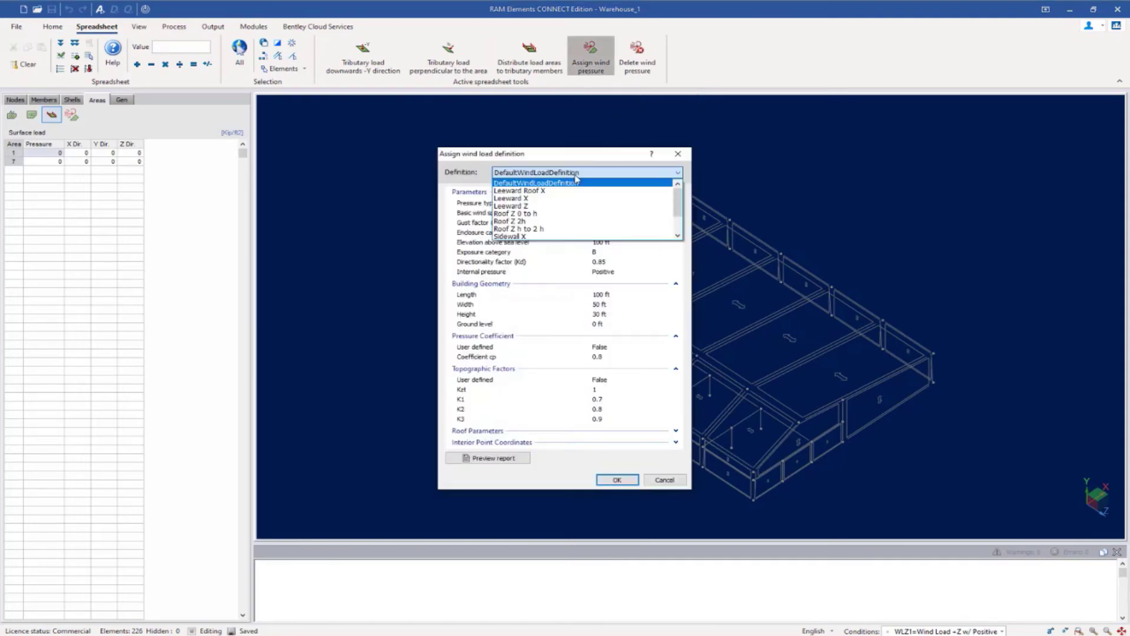
{"action": "left_click", "coordinate": [503, 214]}
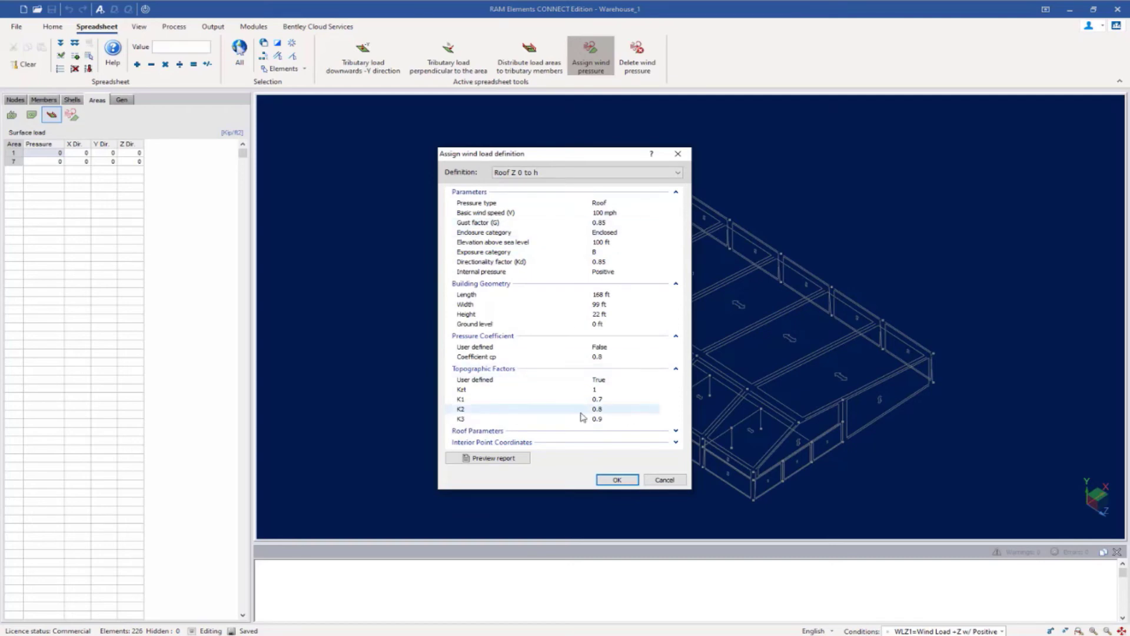
{"action": "left_click", "coordinate": [500, 461]}
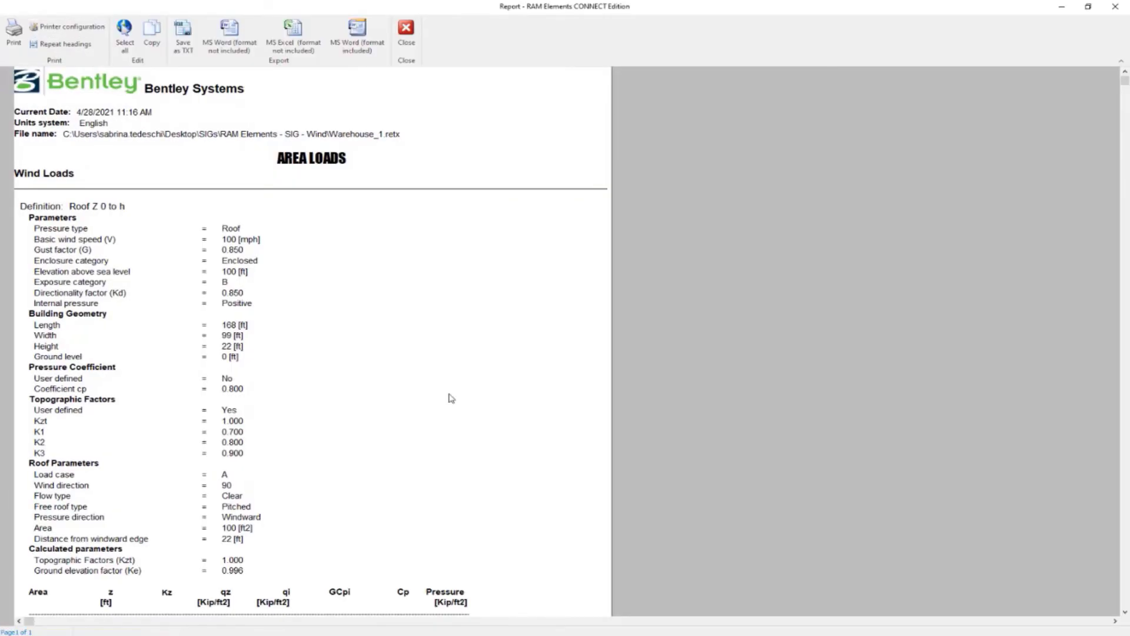
Review the report's pressure table for areas 1 and 7, then close the report.
{"action": "scroll", "coordinate": [451, 398], "scroll_direction": "down", "scroll_amount": 5}
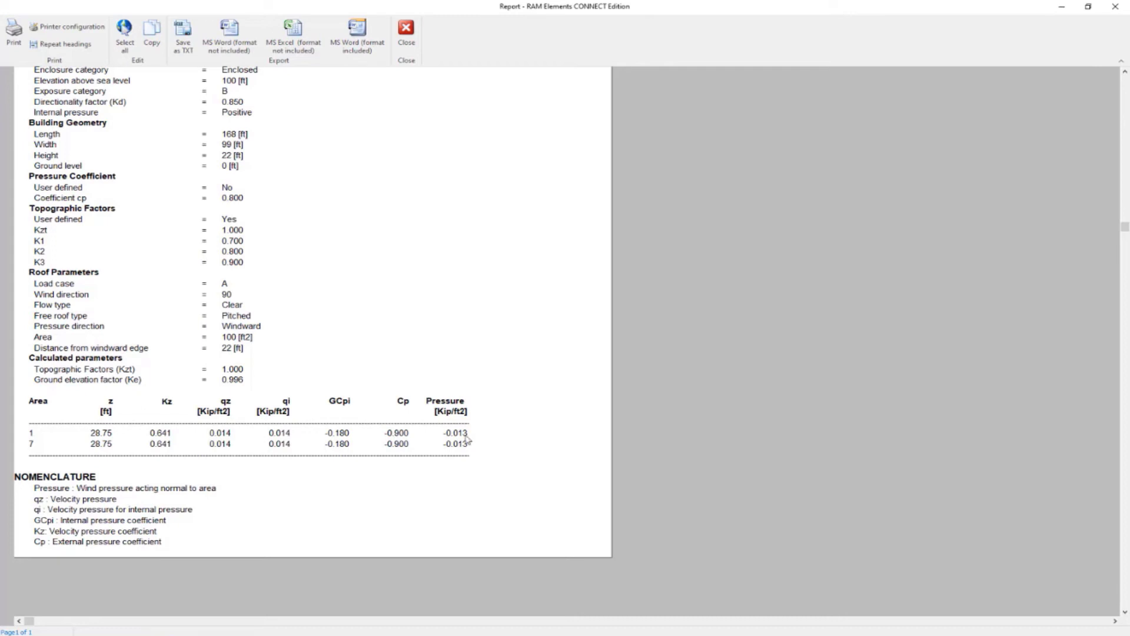
{"action": "left_click", "coordinate": [405, 42]}
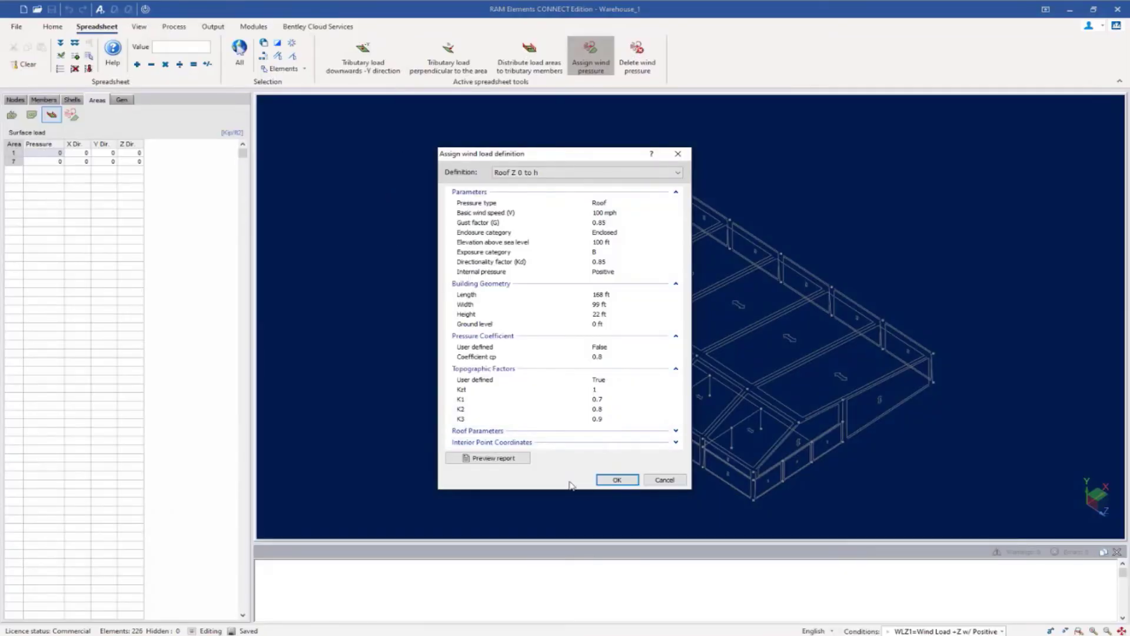
Apply Roof Z 0 to h to areas 1 and 7, and Roof Z h to 2 h (0.00841 kip/ft²) to areas 2 and 8.
{"action": "left_click", "coordinate": [606, 484]}
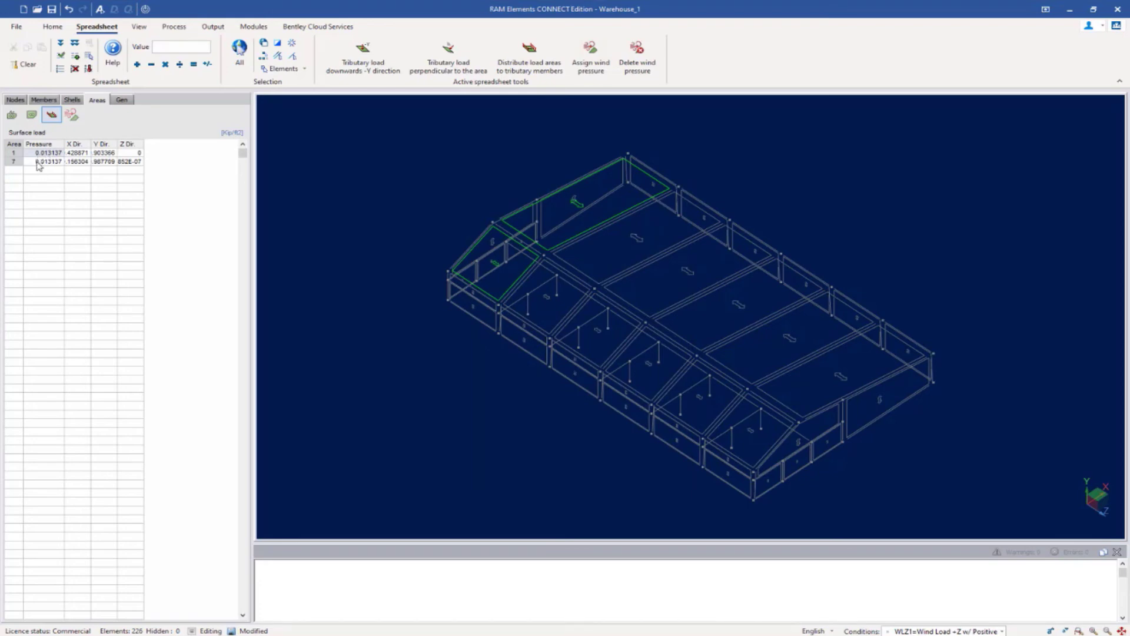
{"action": "left_click", "coordinate": [414, 348]}
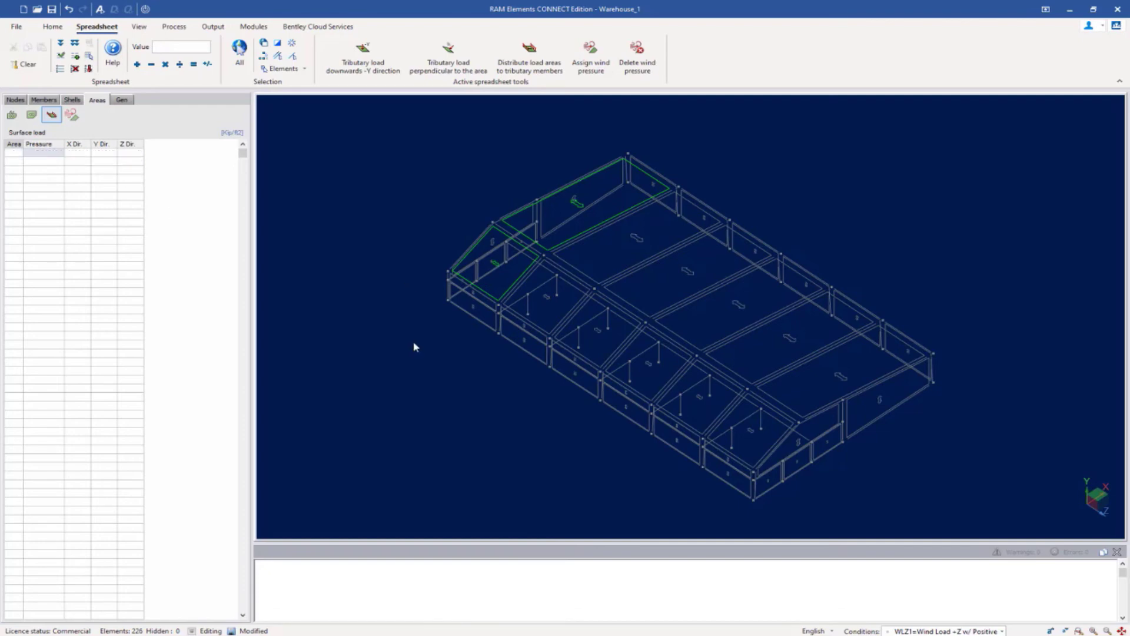
{"action": "left_click", "coordinate": [547, 316]}
{"action": "left_click", "coordinate": [597, 260]}
{"action": "left_click", "coordinate": [585, 74]}
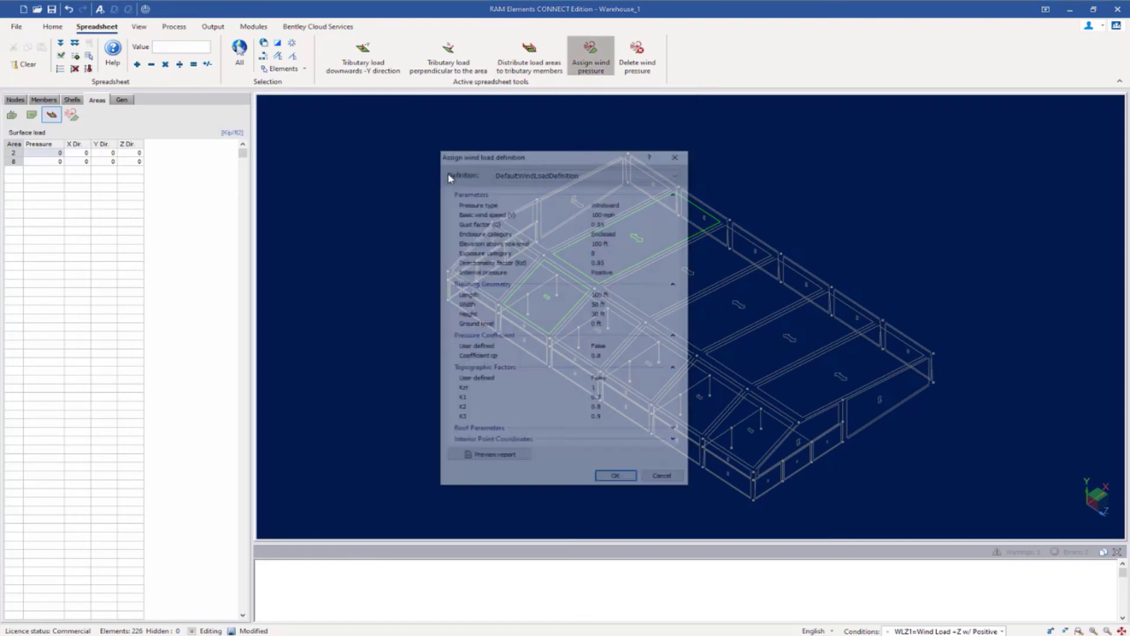
{"action": "left_click", "coordinate": [538, 174]}
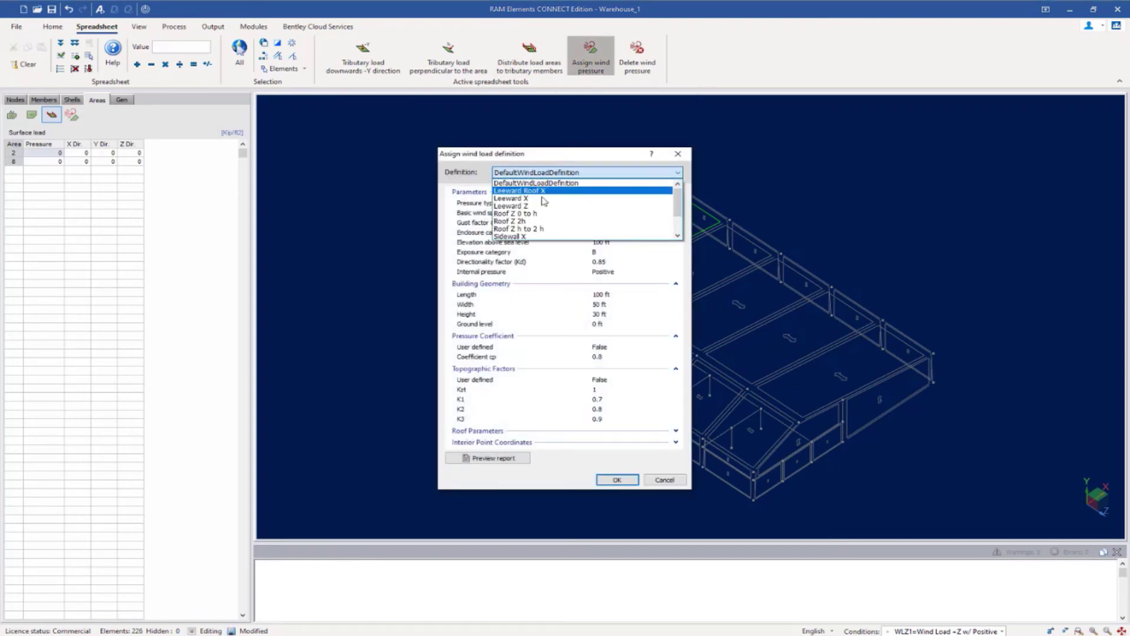
{"action": "left_click", "coordinate": [537, 231]}
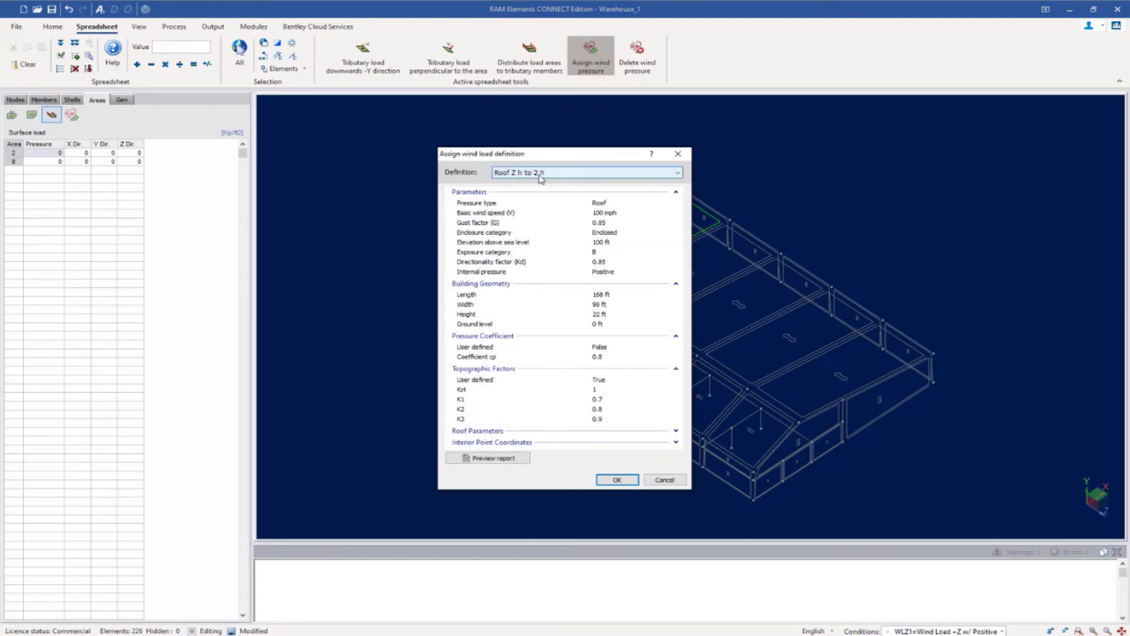
{"action": "left_click", "coordinate": [609, 480]}
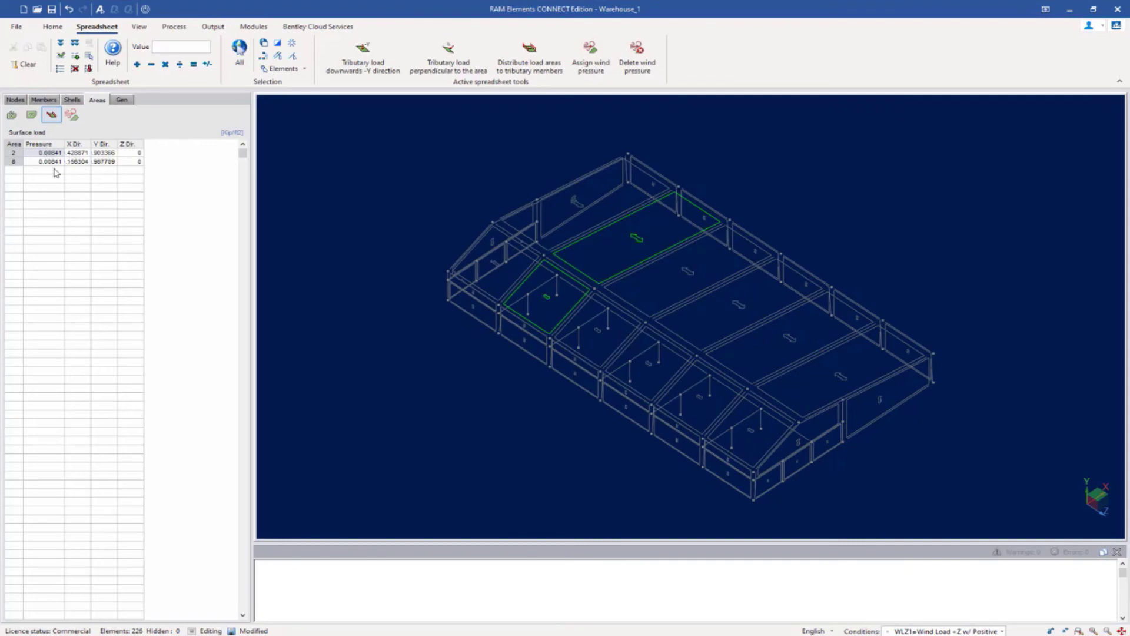
{"action": "left_click", "coordinate": [601, 349]}
Select roof areas 3–6 and 9–12 and assign them Roof Z 2h, giving 0.006047 kip/ft².
{"action": "left_click", "coordinate": [652, 387], "text": "ctrl"}
{"action": "left_click", "coordinate": [711, 417], "text": "ctrl"}
{"action": "left_click", "coordinate": [748, 443], "text": "ctrl"}
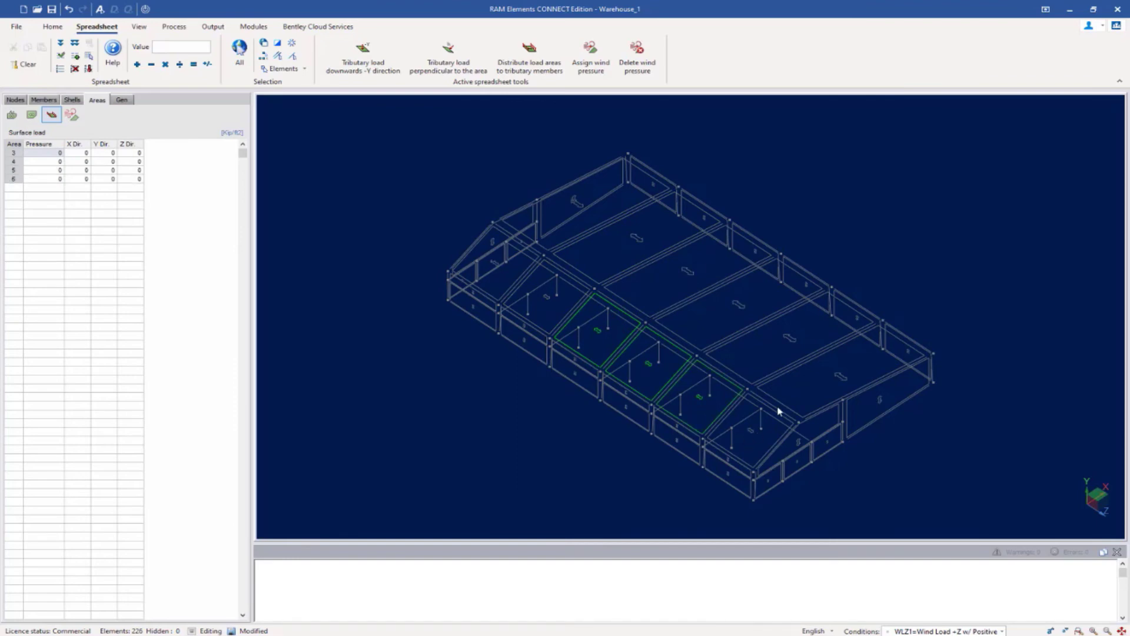
{"action": "left_click", "coordinate": [759, 368], "text": "ctrl"}
{"action": "left_click", "coordinate": [790, 400], "text": "ctrl"}
{"action": "left_click", "coordinate": [688, 322], "text": "ctrl"}
{"action": "left_click", "coordinate": [660, 295], "text": "ctrl"}
{"action": "left_click", "coordinate": [591, 56]}
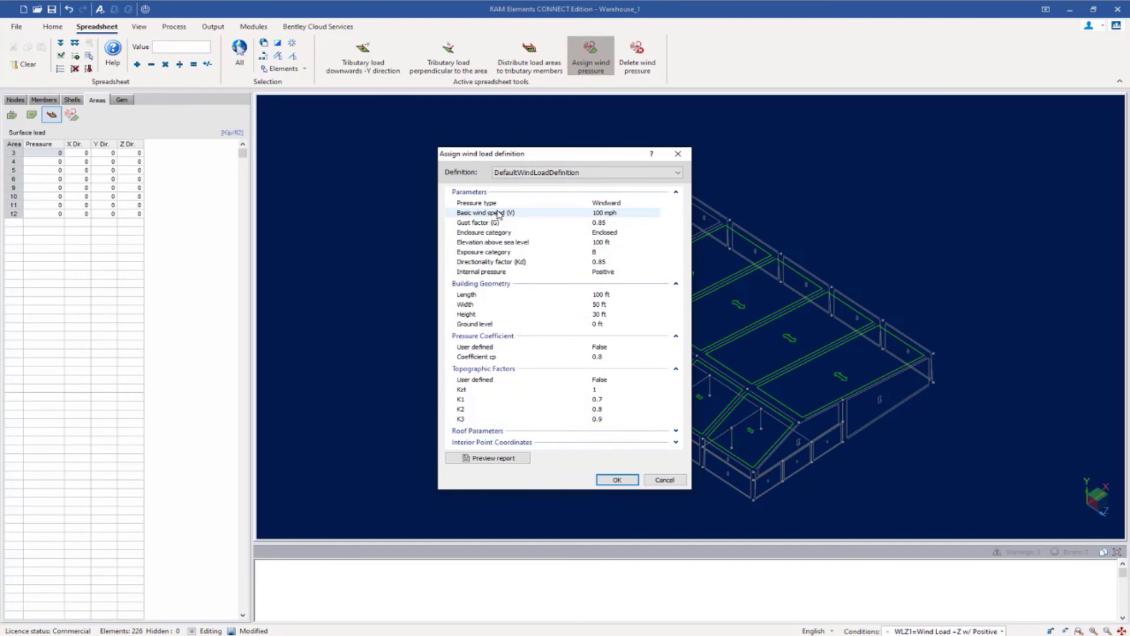
{"action": "left_click", "coordinate": [521, 173]}
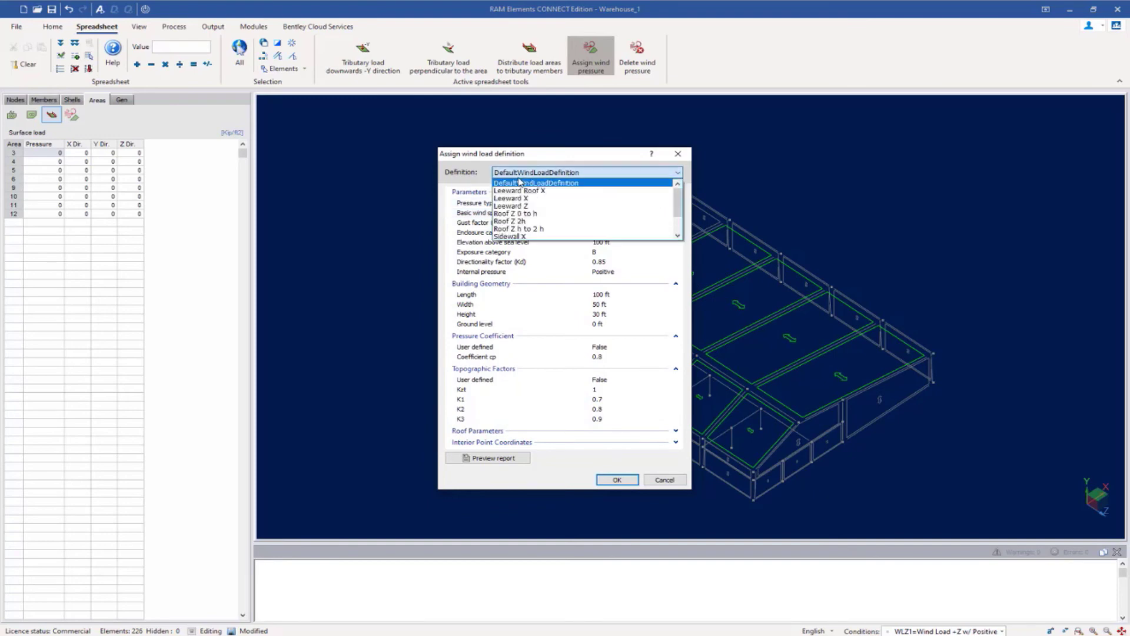
{"action": "left_click", "coordinate": [524, 222]}
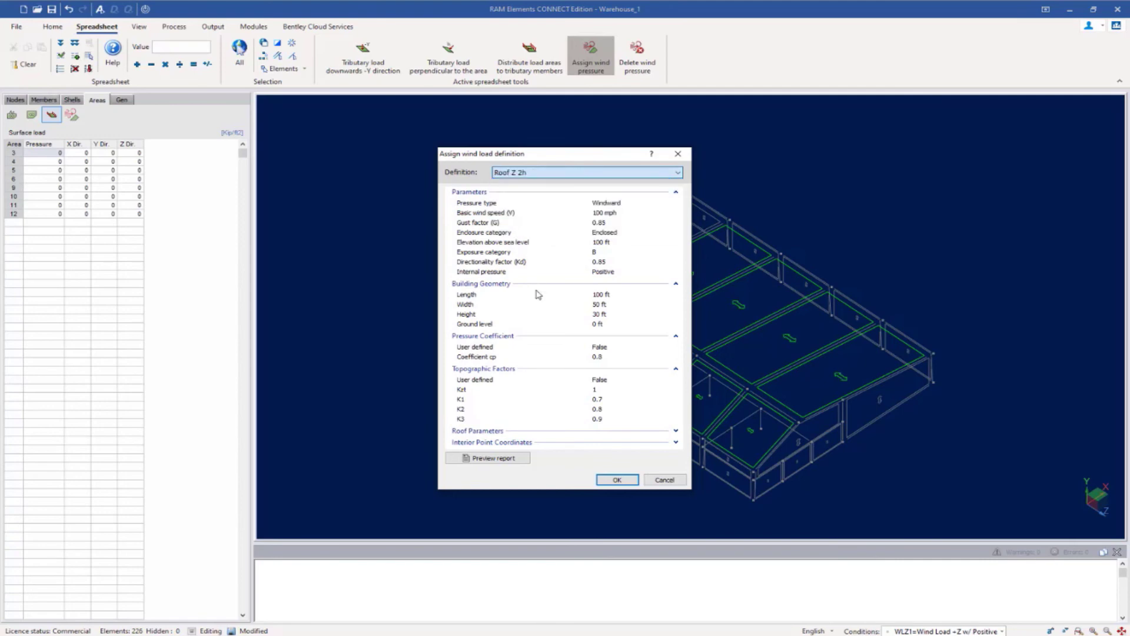
{"action": "left_click", "coordinate": [616, 481]}
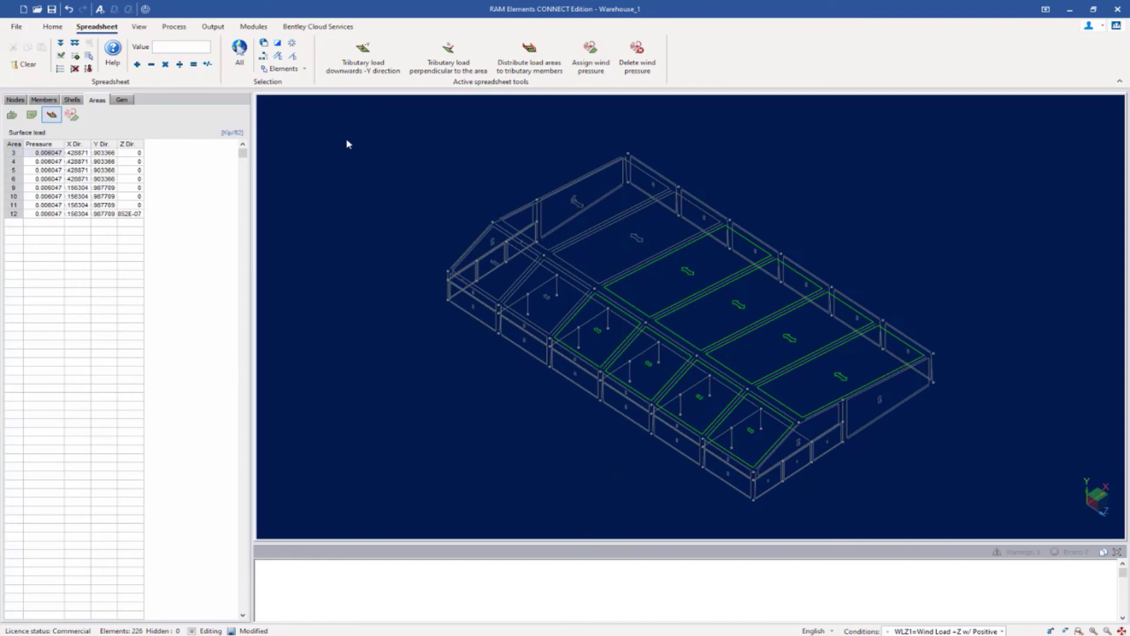
{"action": "left_click", "coordinate": [263, 56]}
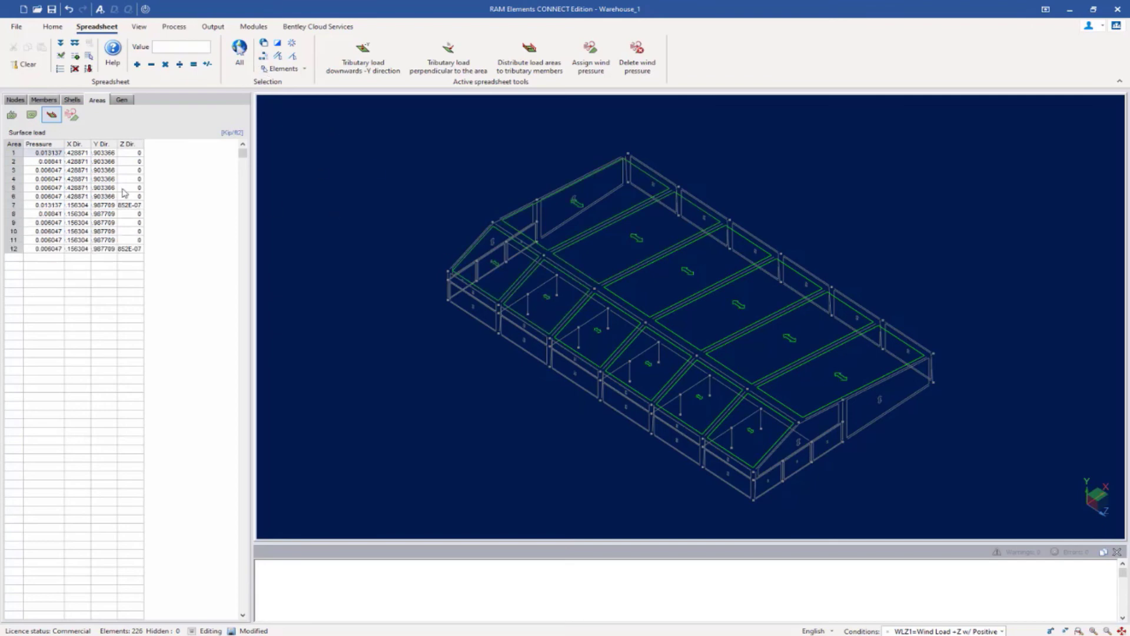
Check the wind definition of all 12 roof areas, then window-select the whole warehouse and return to surface loads.
{"action": "left_click", "coordinate": [72, 115]}
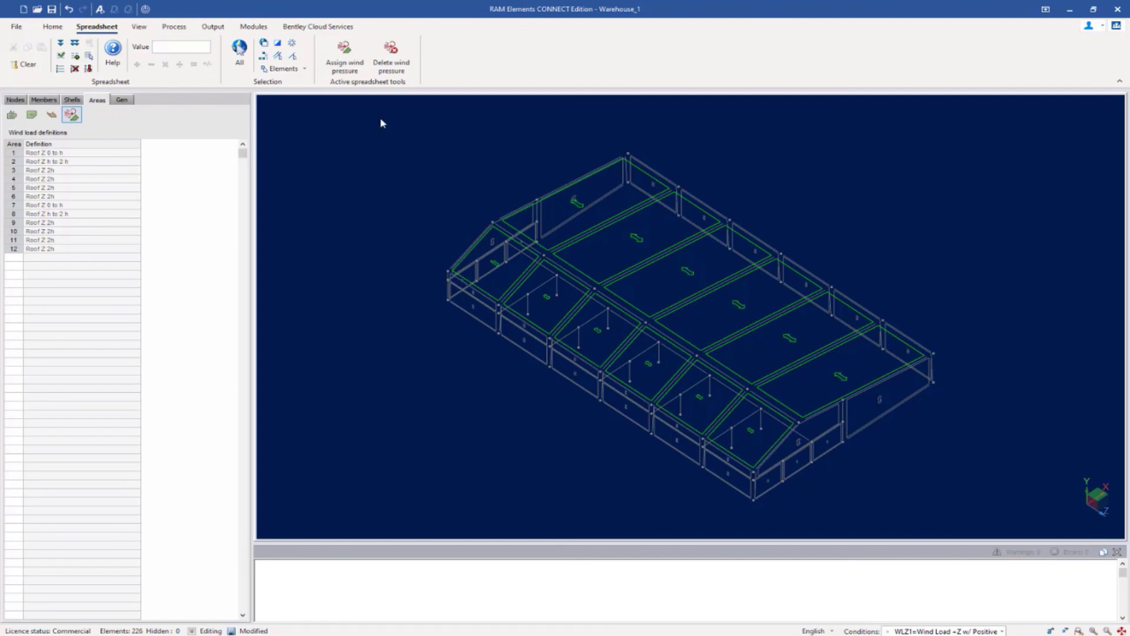
{"action": "left_click_drag", "start_coordinate": [374, 120], "coordinate": [1004, 519]}
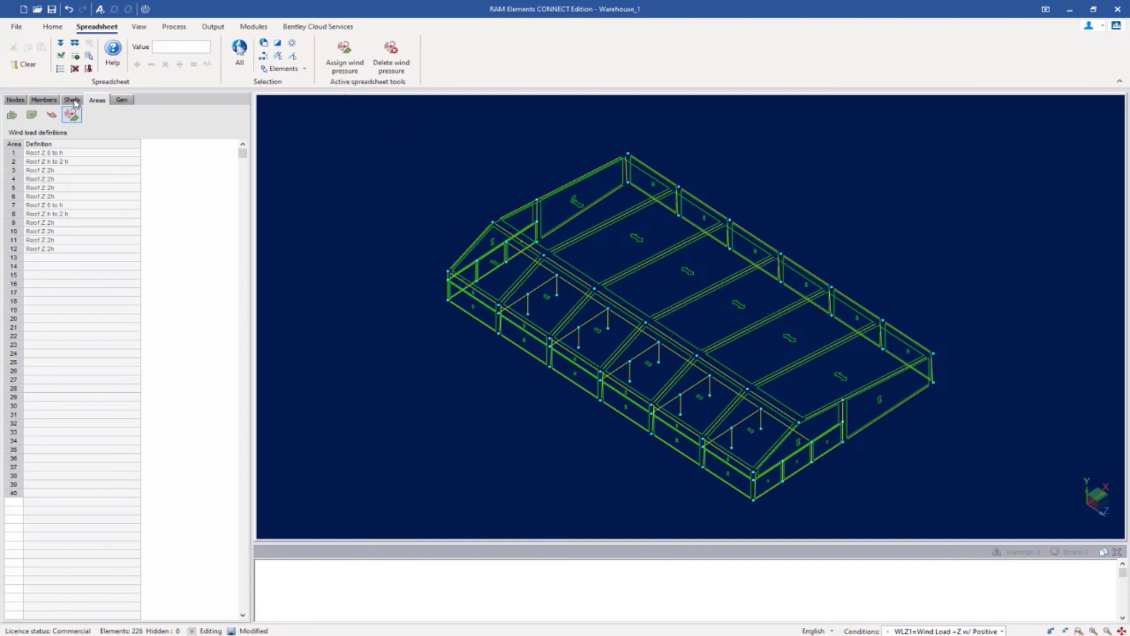
{"action": "left_click", "coordinate": [51, 115]}
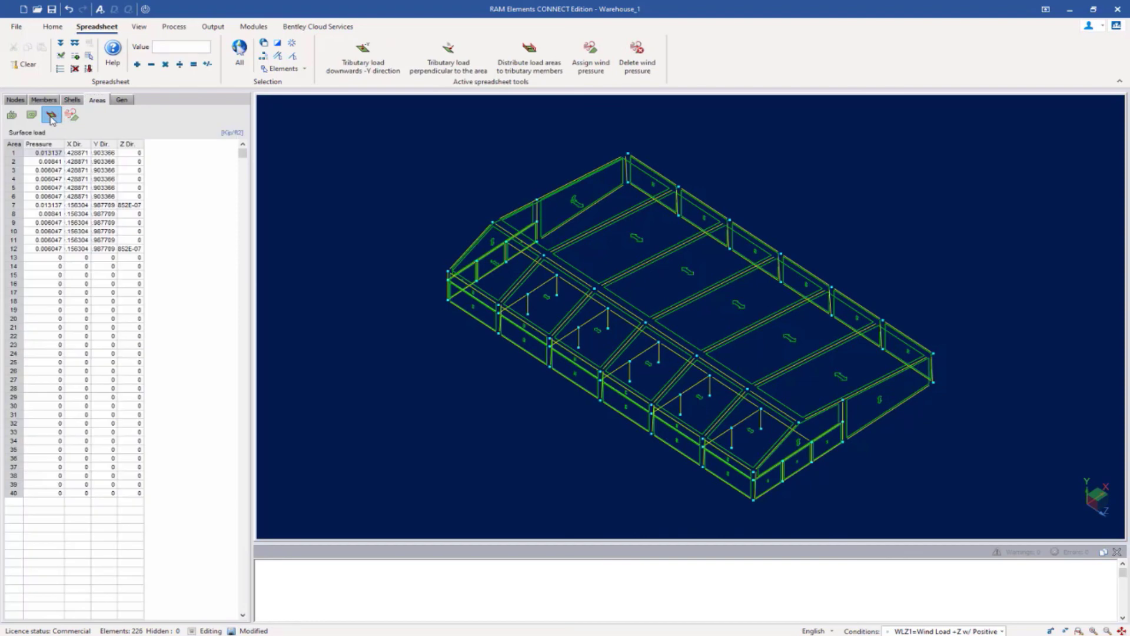
Distribute the WLZ1 roof wind pressures from the load areas onto their tributary members.
{"action": "left_click", "coordinate": [529, 52]}
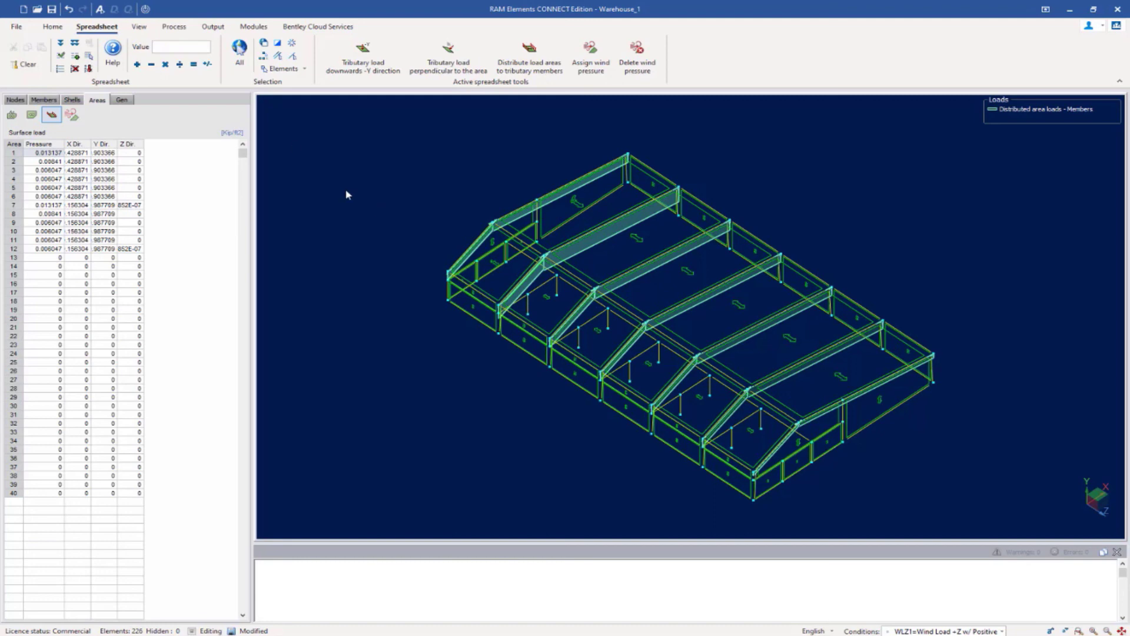
Turn on Show values for loads so pressures and member loads are labelled in the 3D view.
{"action": "left_click", "coordinate": [140, 27]}
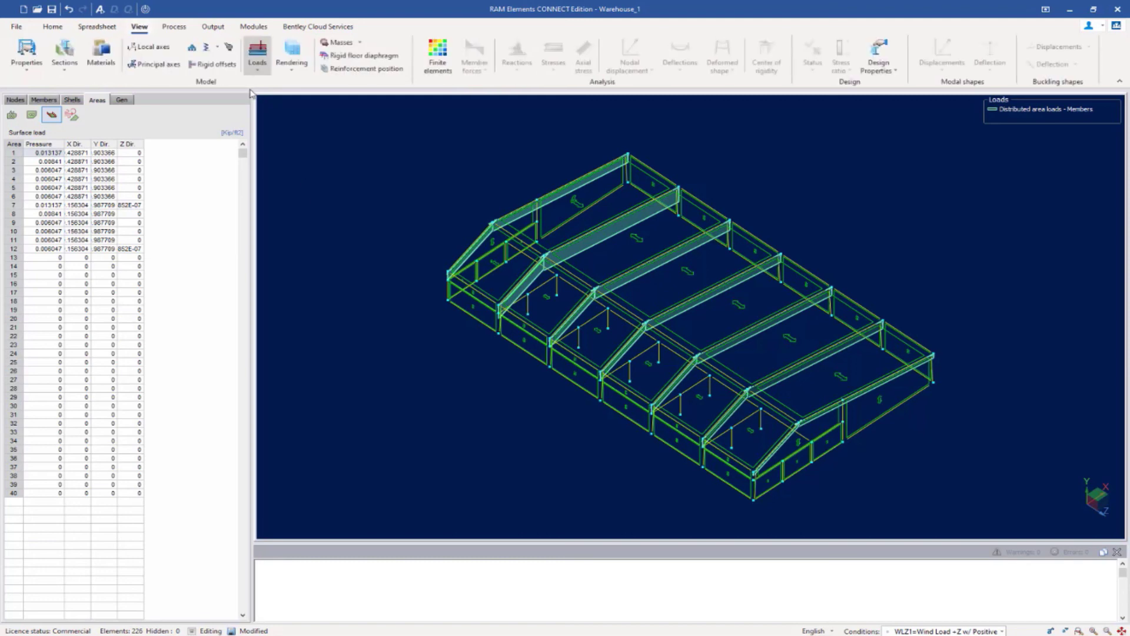
{"action": "left_click", "coordinate": [255, 70]}
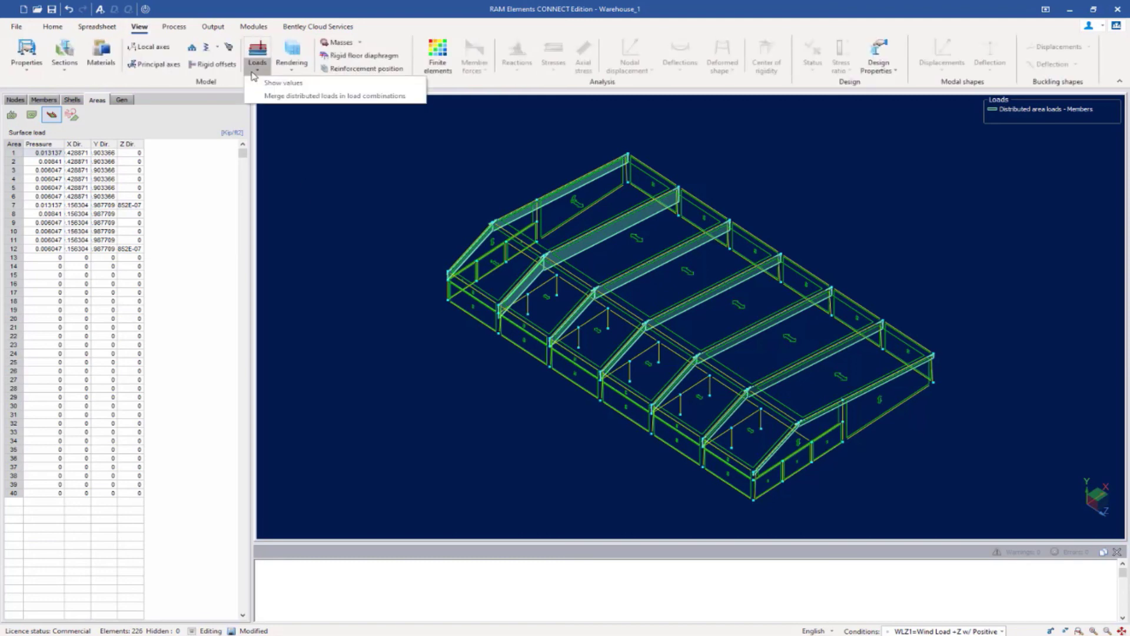
{"action": "left_click", "coordinate": [270, 84]}
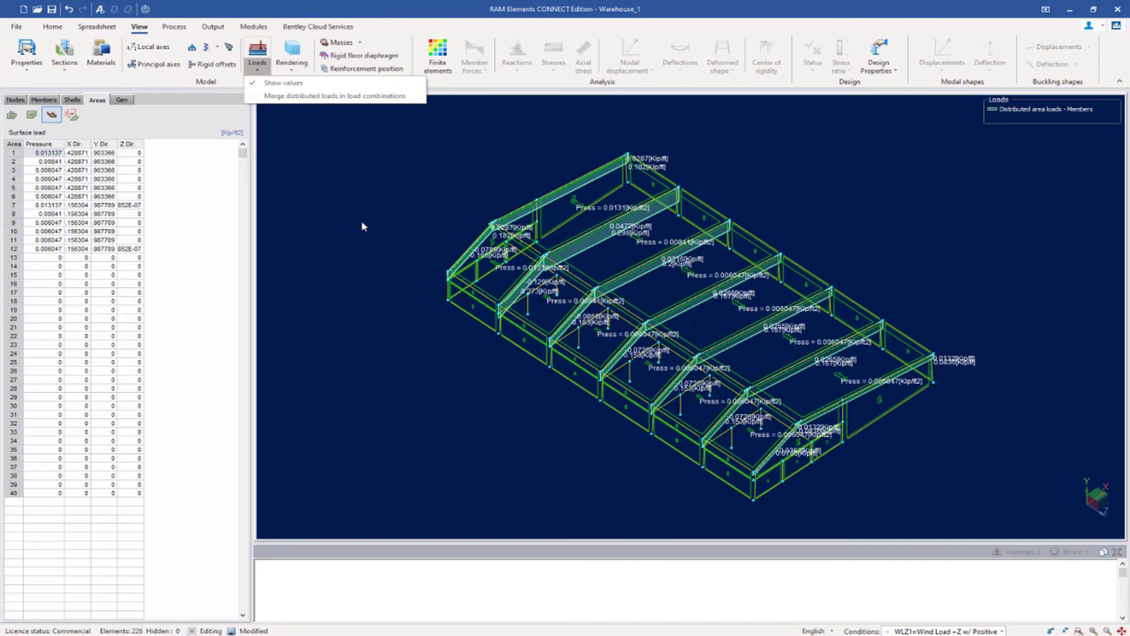